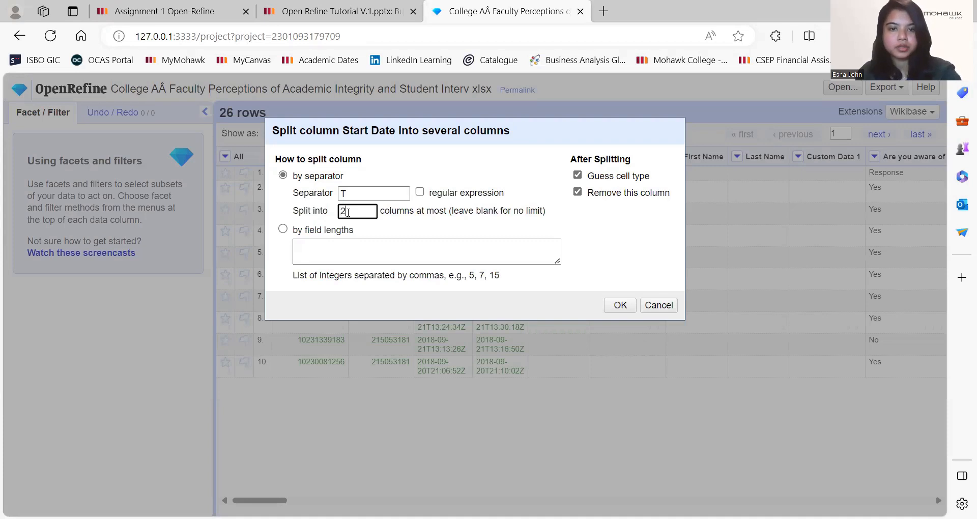
Step: Split the Start Date column at "T" into at most 2 columns, and its Start Date 2 part at "-" into at most 2
{"action": "left_click", "coordinate": [627, 307]}
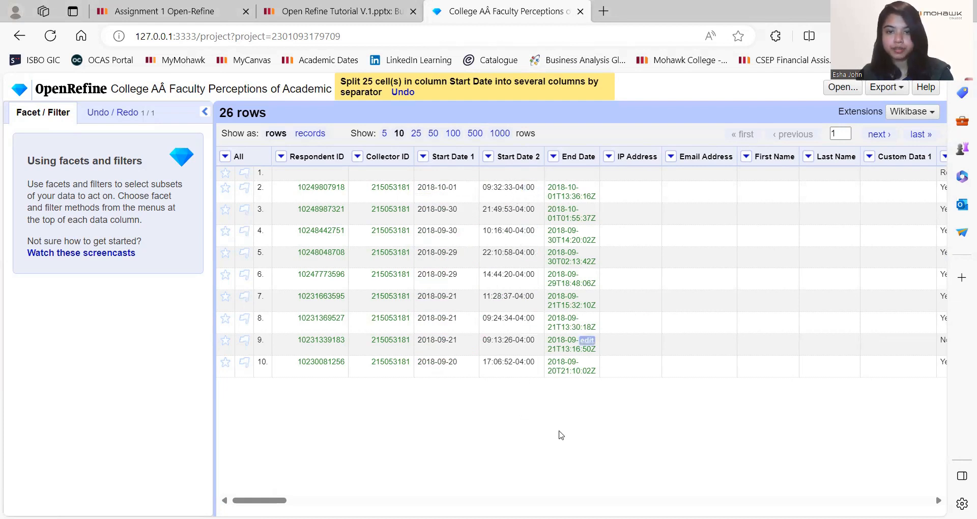
{"action": "left_click", "coordinate": [487, 156]}
{"action": "mouse_move", "coordinate": [511, 226]}
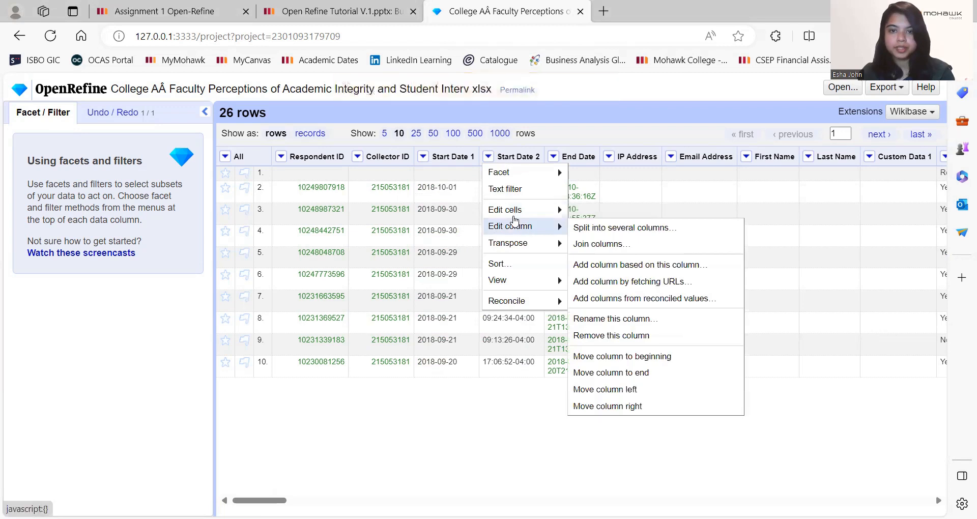
{"action": "left_click", "coordinate": [620, 229]}
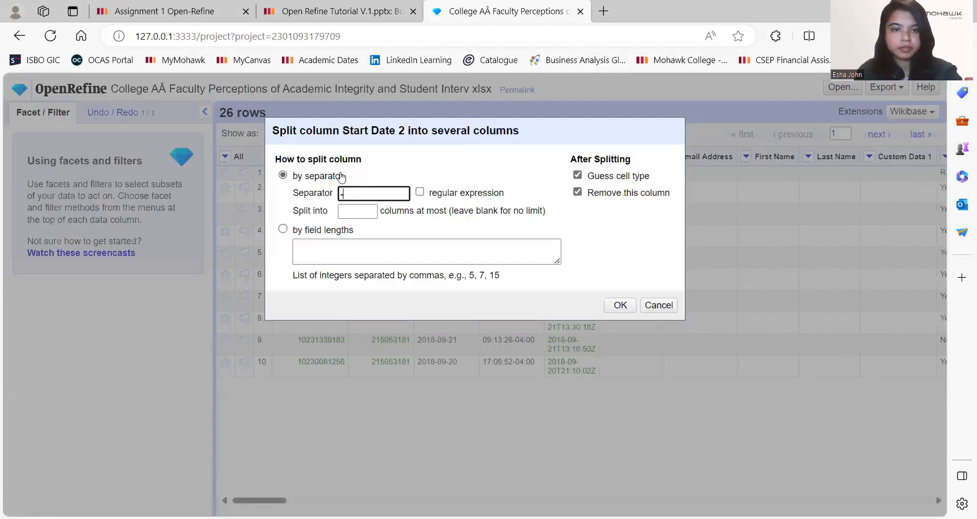
{"action": "left_click", "coordinate": [353, 213]}
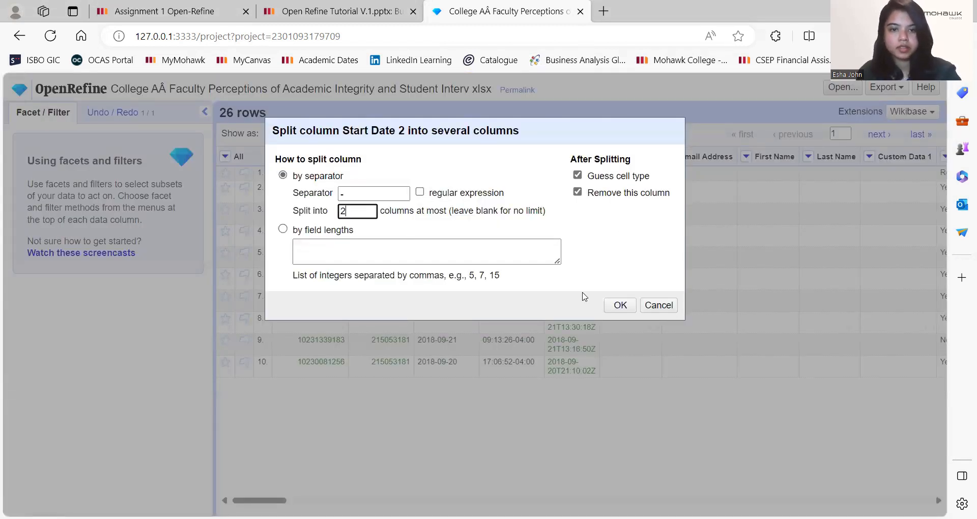
{"action": "left_click", "coordinate": [619, 305]}
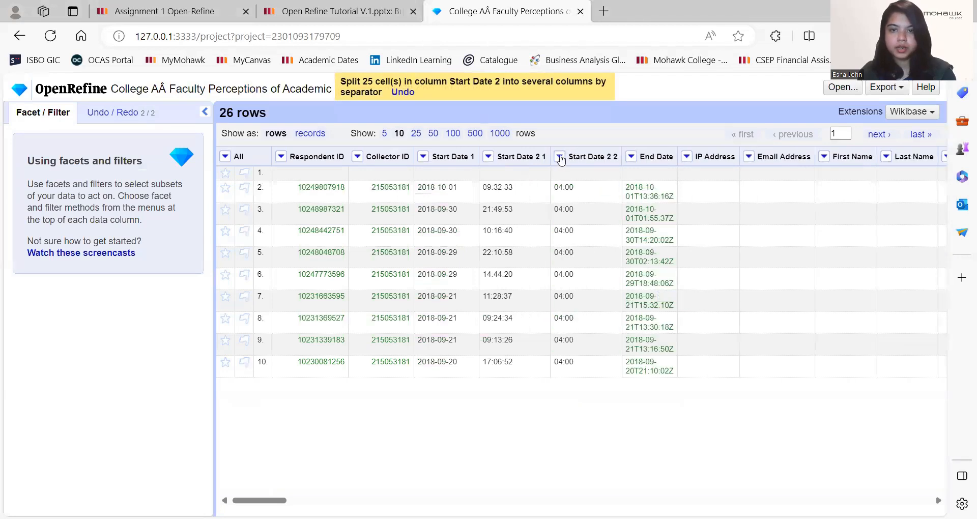
Step: Remove the Start Date 2 2 column that holds the time zone offset
{"action": "left_click", "coordinate": [559, 157]}
{"action": "mouse_move", "coordinate": [589, 228]}
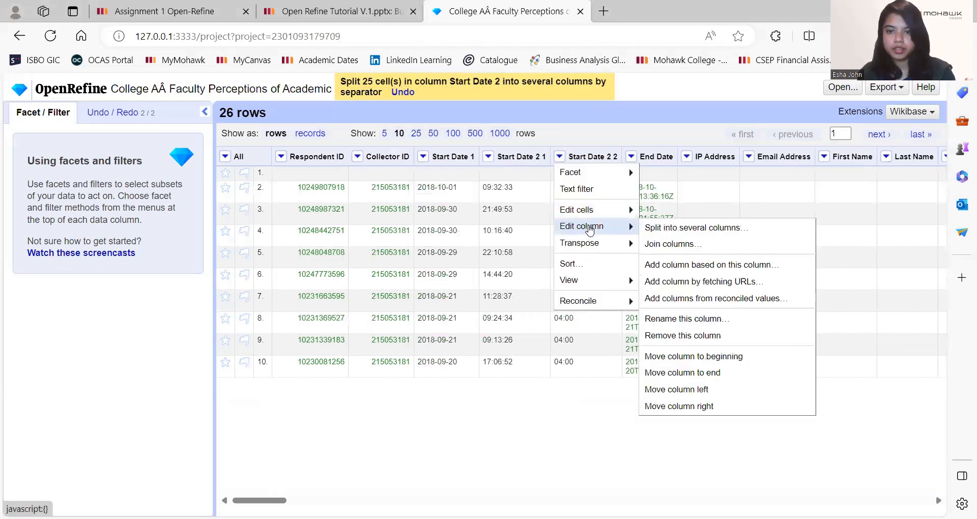
{"action": "left_click", "coordinate": [676, 336]}
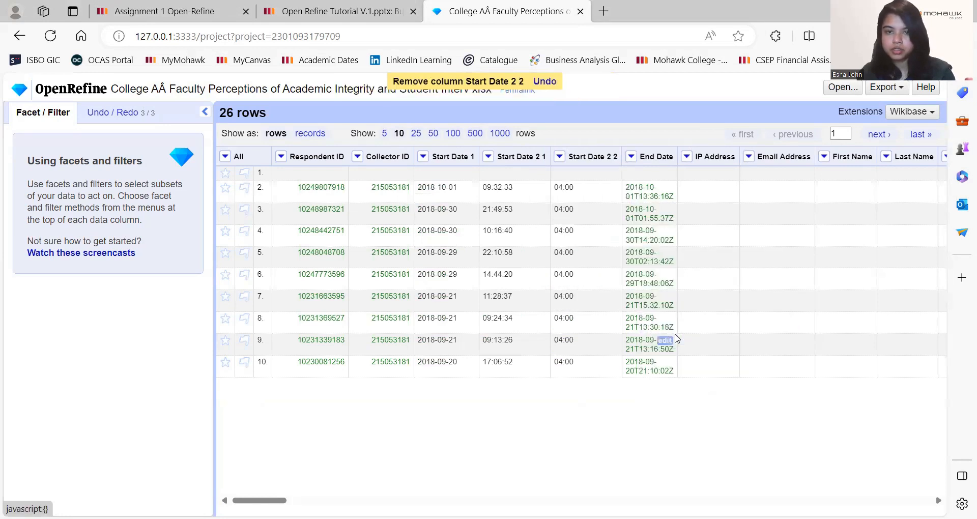
Step: Rename the Start Date 1 column to "Start Date"
{"action": "left_click", "coordinate": [422, 156]}
{"action": "mouse_move", "coordinate": [443, 226]}
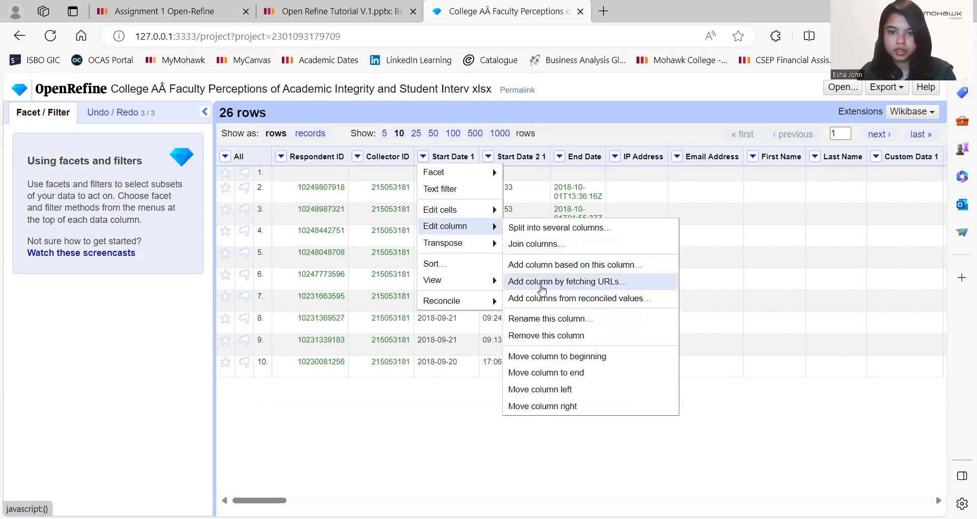
{"action": "left_click", "coordinate": [539, 319]}
{"action": "key", "text": "End"}
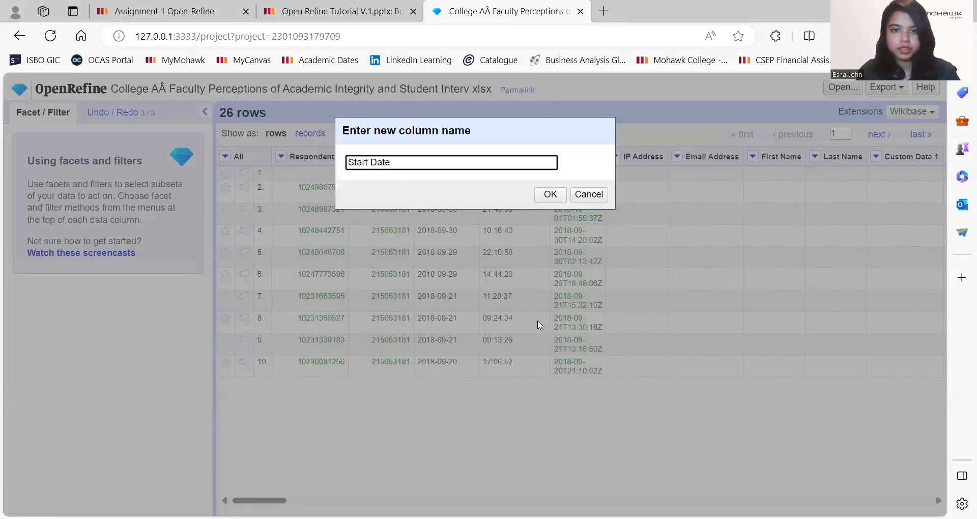
{"action": "left_click", "coordinate": [550, 194]}
Step: Rename the Start Date 2 1 column to "Start Time"
{"action": "left_click", "coordinate": [481, 156]}
{"action": "mouse_move", "coordinate": [500, 216]}
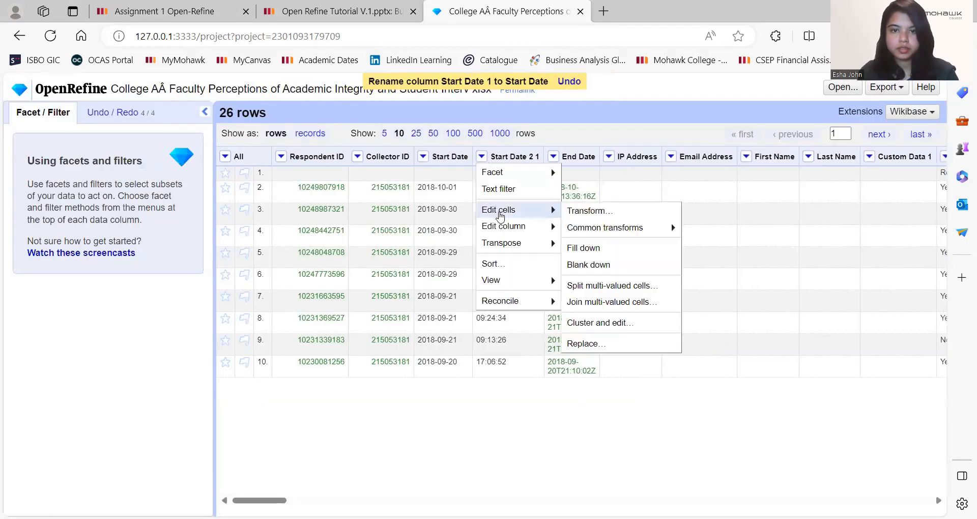
{"action": "mouse_move", "coordinate": [521, 227]}
{"action": "left_click", "coordinate": [590, 319]}
{"action": "key", "text": "End"}
{"action": "key", "text": "BackSpace"}
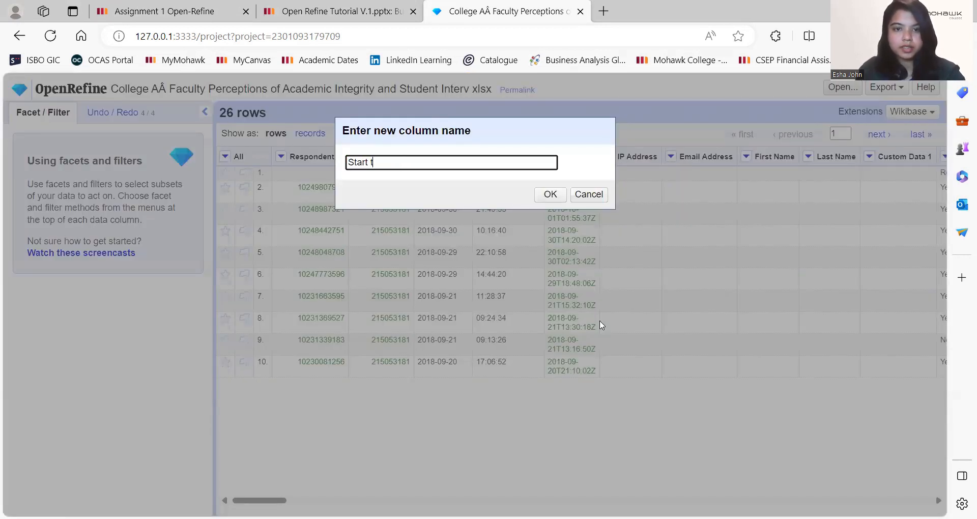
{"action": "left_click", "coordinate": [559, 201]}
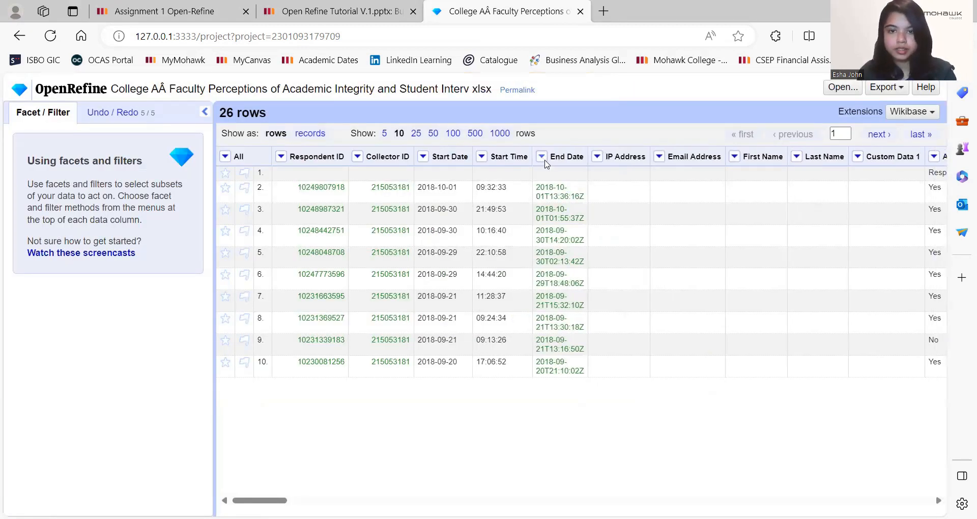
Step: Split the End Date column by the separator "T" into at most 2 columns
{"action": "left_click", "coordinate": [541, 156]}
{"action": "mouse_move", "coordinate": [565, 224]}
{"action": "left_click", "coordinate": [664, 224]}
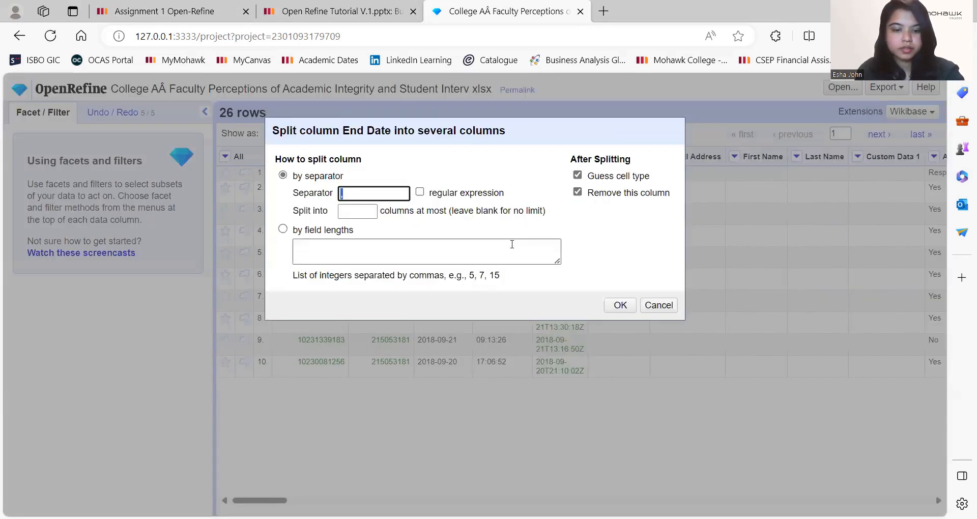
{"action": "left_click", "coordinate": [360, 213]}
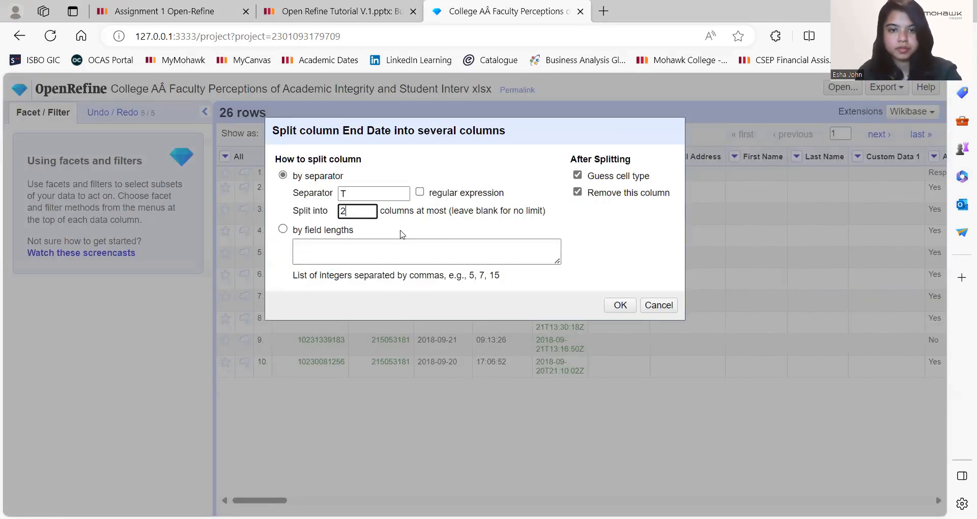
{"action": "type", "text": "2"}
{"action": "left_click", "coordinate": [620, 305]}
Step: Split the End Date 2 column by the separator "-" into at most 2 columns
{"action": "left_click", "coordinate": [603, 156]}
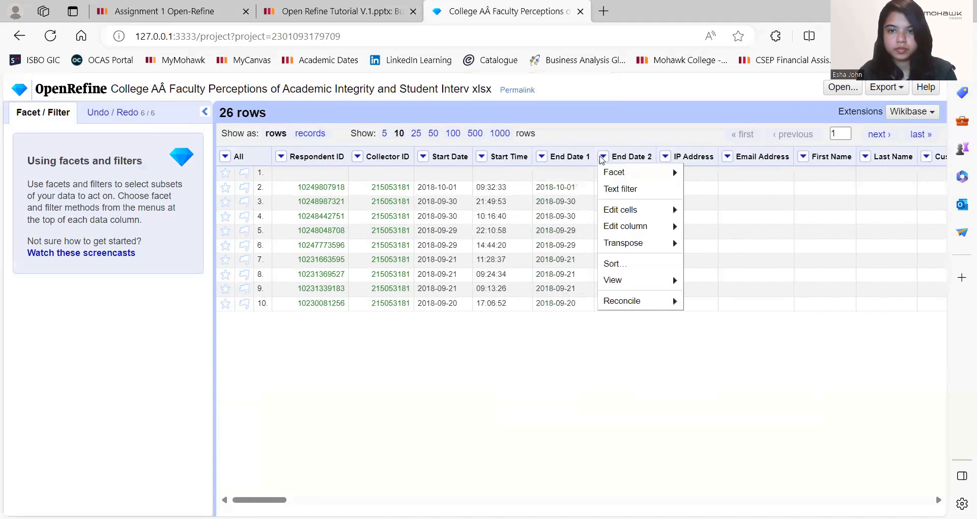
{"action": "mouse_move", "coordinate": [635, 226]}
{"action": "left_click", "coordinate": [709, 229]}
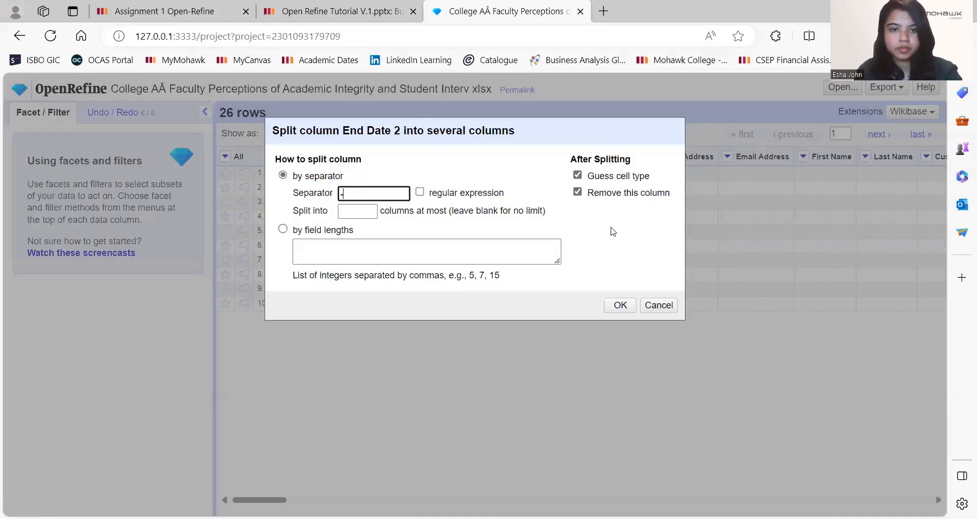
{"action": "left_click", "coordinate": [363, 212]}
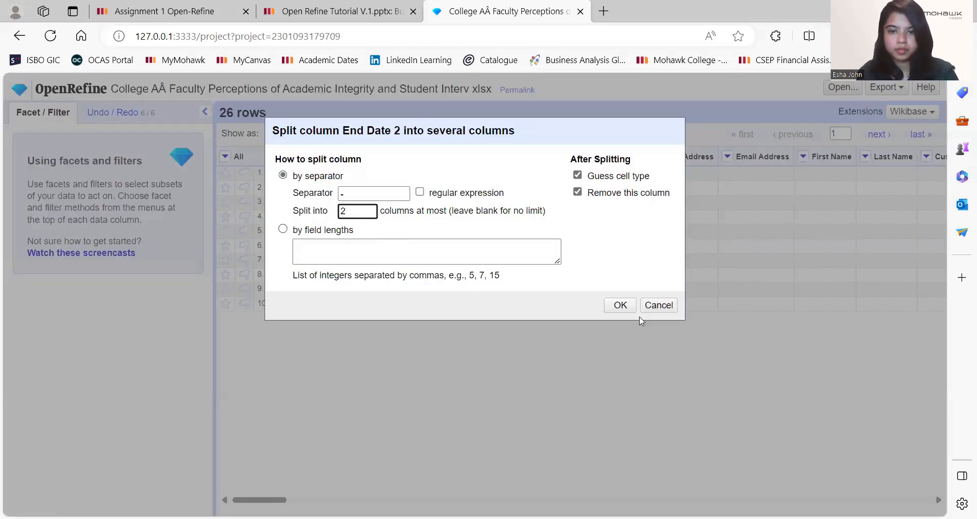
{"action": "left_click", "coordinate": [619, 305]}
Step: Remove the End Date 2 2 column that holds the time zone offset
{"action": "left_click", "coordinate": [672, 156]}
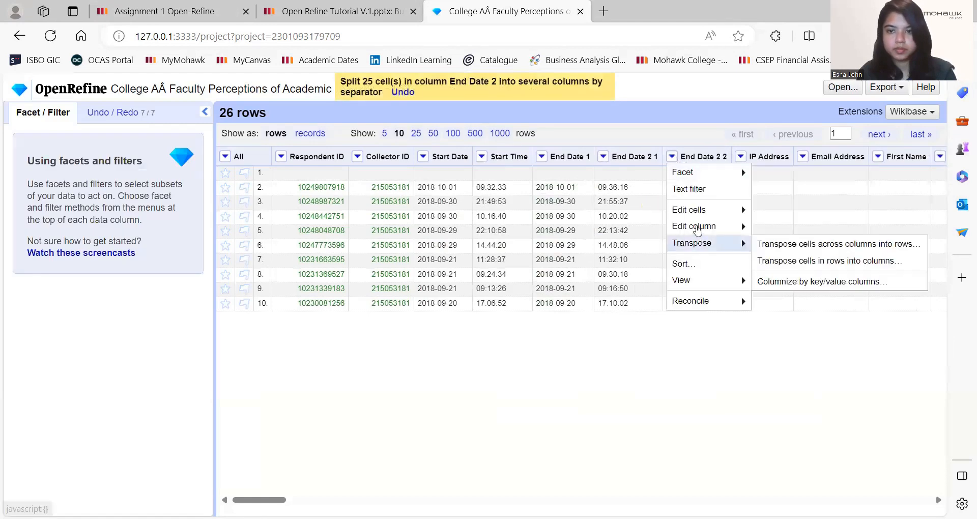
{"action": "mouse_move", "coordinate": [697, 228]}
{"action": "left_click", "coordinate": [793, 338]}
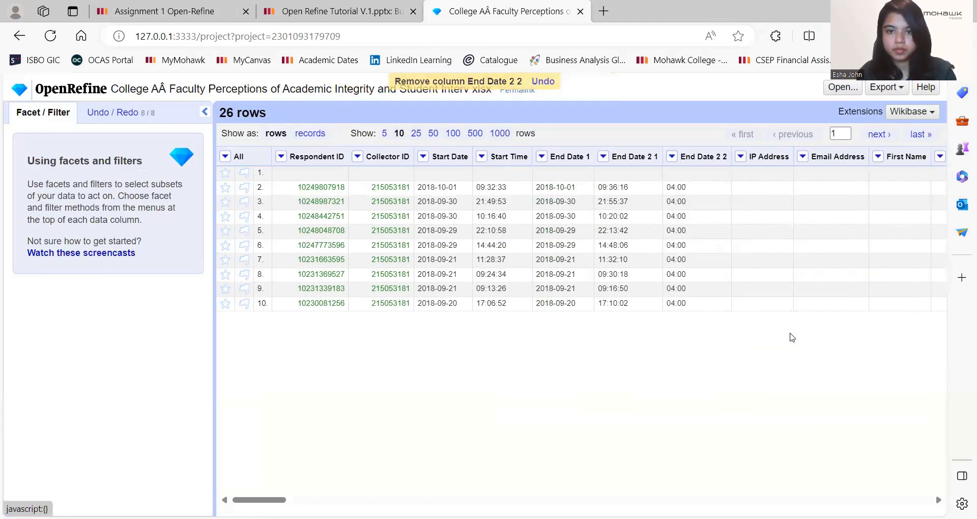
Step: Rename the End Date 2 1 column to "End Time"
{"action": "left_click", "coordinate": [602, 157]}
{"action": "mouse_move", "coordinate": [636, 226]}
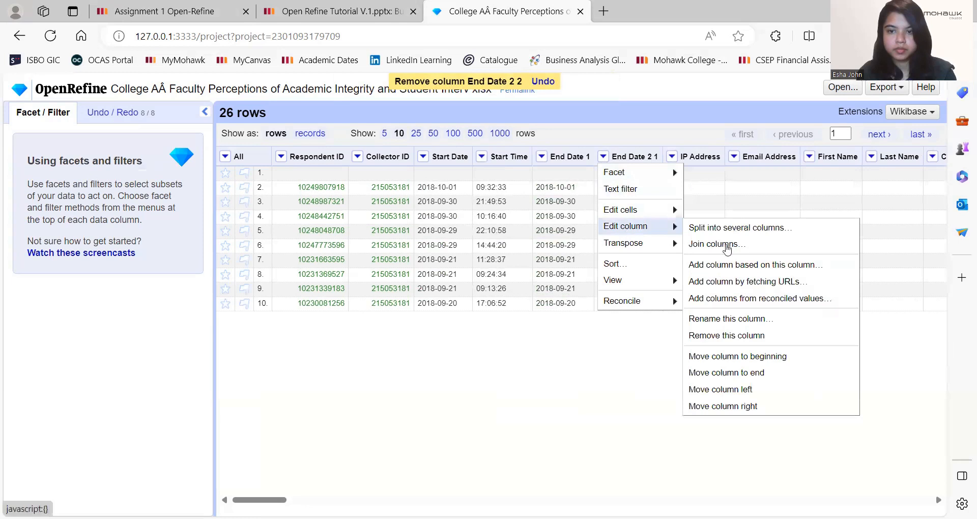
{"action": "left_click", "coordinate": [722, 319]}
{"action": "key", "text": "End"}
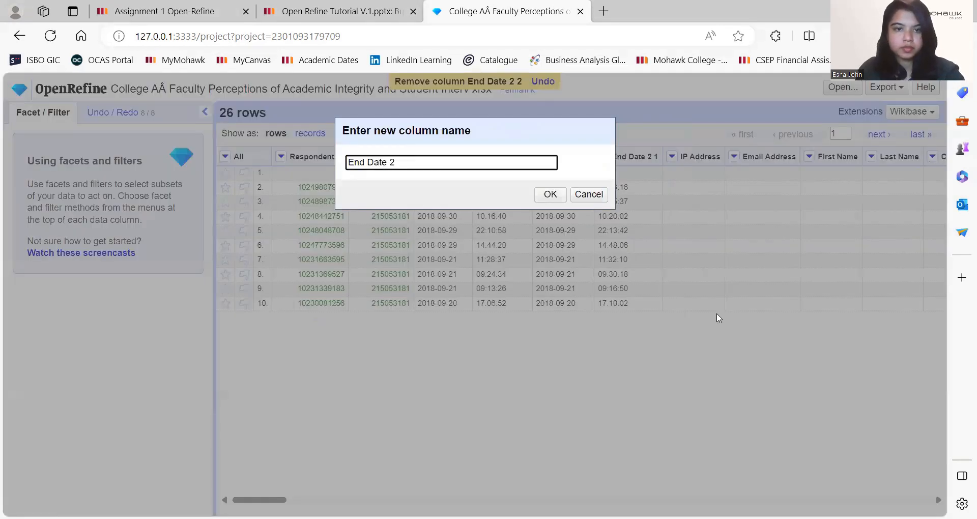
{"action": "type", "text": "End Time"}
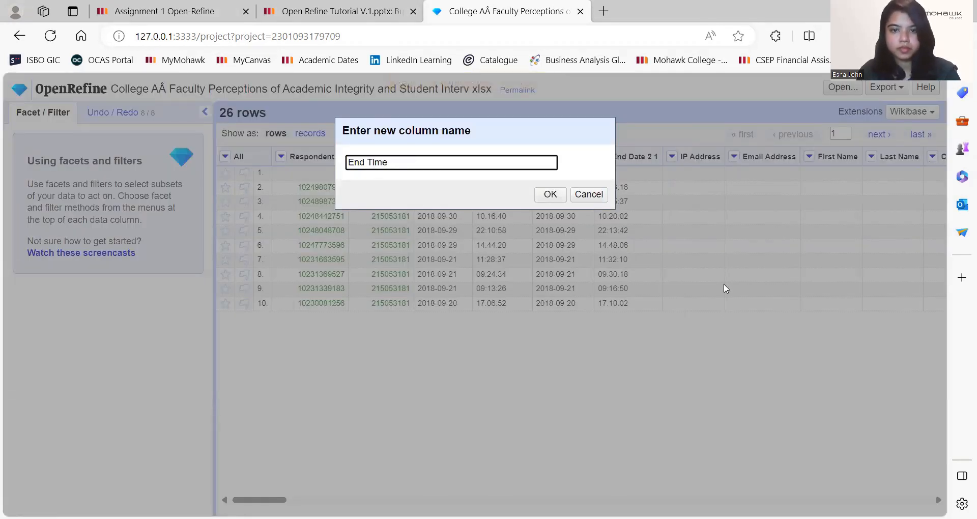
{"action": "left_click", "coordinate": [564, 195]}
Step: Rename the End Date 1 column to "End Date"
{"action": "left_click", "coordinate": [541, 156]}
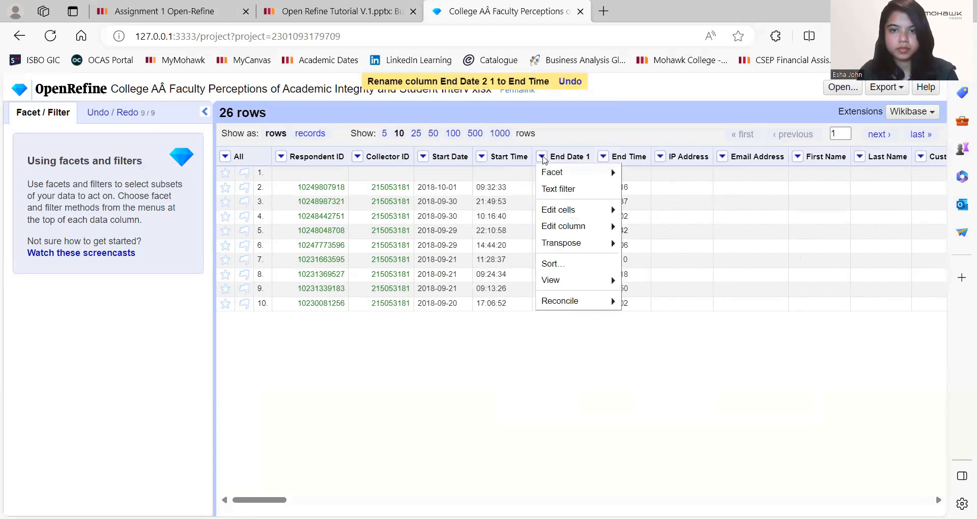
{"action": "mouse_move", "coordinate": [609, 230]}
{"action": "left_click", "coordinate": [661, 318]}
{"action": "key", "text": "End"}
{"action": "key", "text": "BackSpace"}
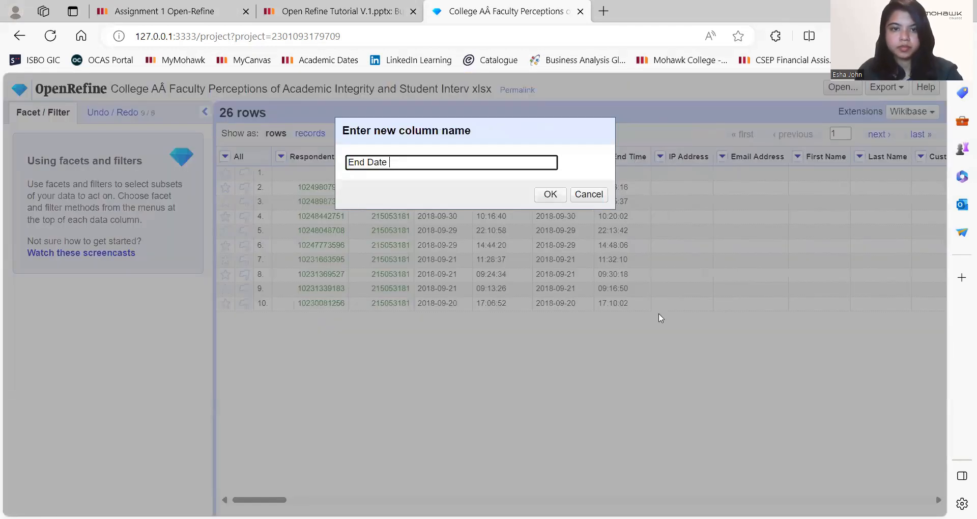
{"action": "left_click", "coordinate": [540, 193]}
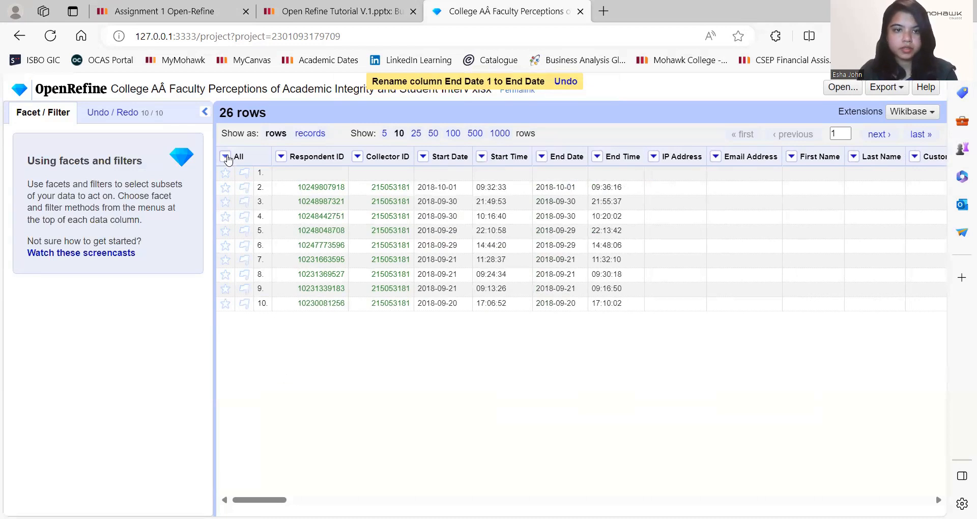
Step: Trim leading and trailing whitespace from the cells of the Respondent ID column
{"action": "left_click", "coordinate": [281, 158]}
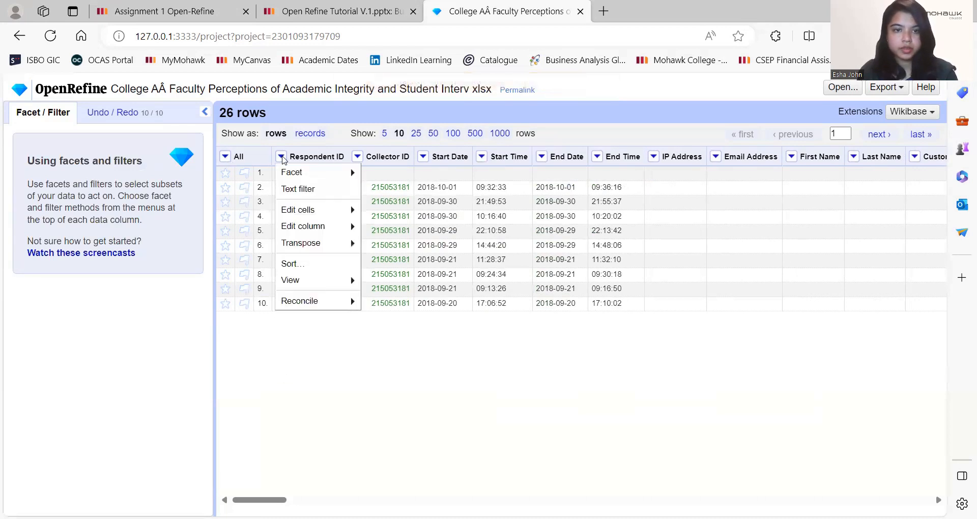
{"action": "mouse_move", "coordinate": [314, 229]}
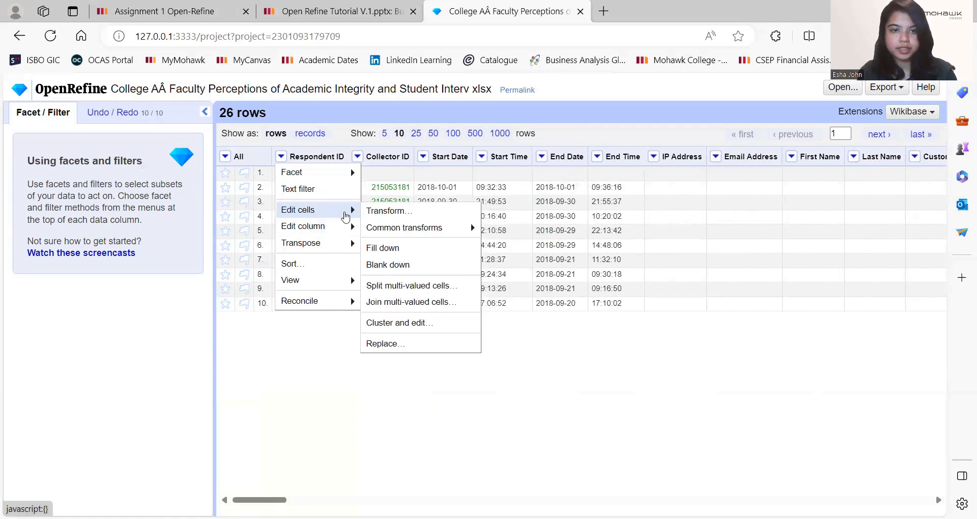
{"action": "mouse_move", "coordinate": [391, 234]}
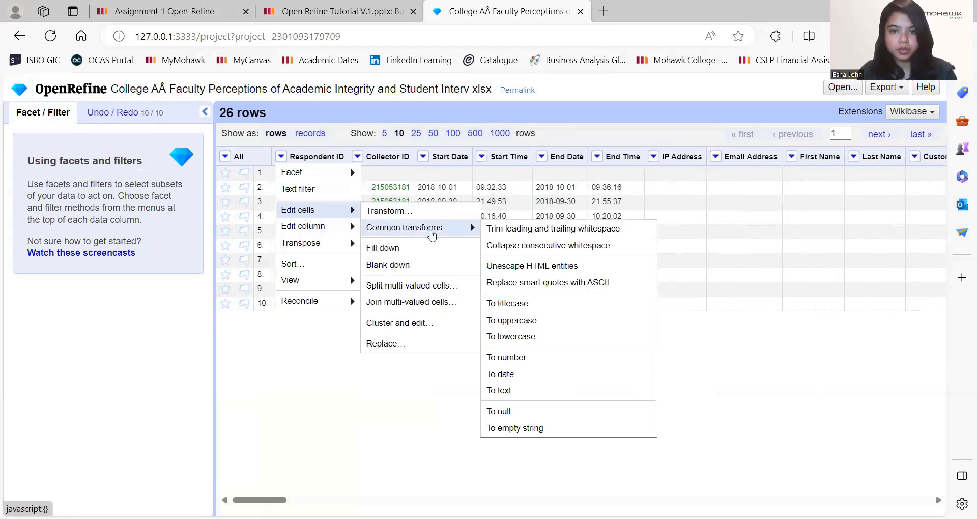
{"action": "left_click", "coordinate": [508, 229]}
Step: Trim leading and trailing whitespace from the cells of the Collector ID column
{"action": "left_click", "coordinate": [358, 157]}
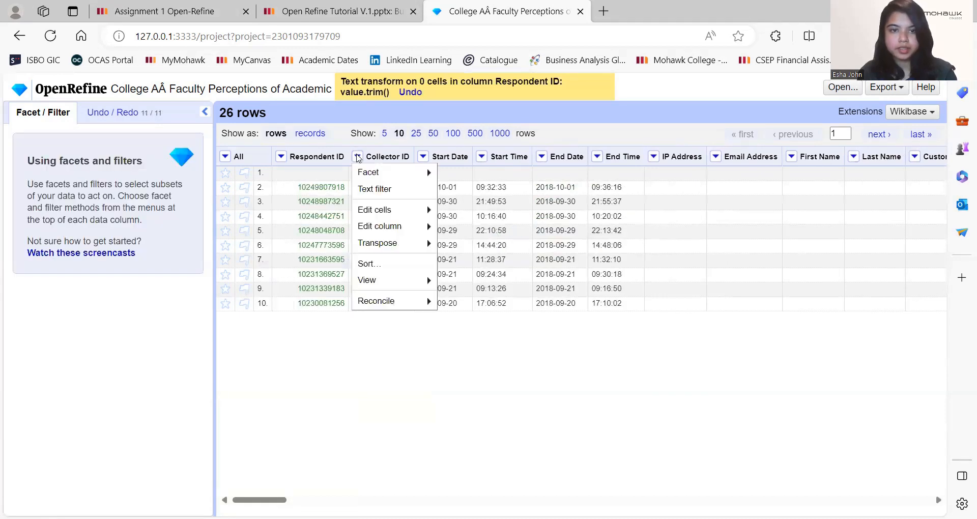
{"action": "mouse_move", "coordinate": [386, 225]}
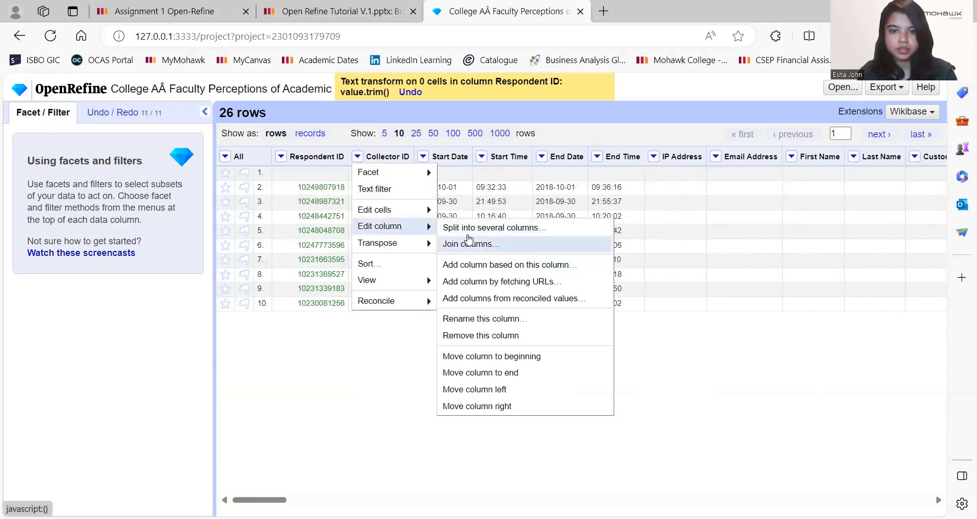
{"action": "mouse_move", "coordinate": [399, 211]}
{"action": "mouse_move", "coordinate": [472, 227]}
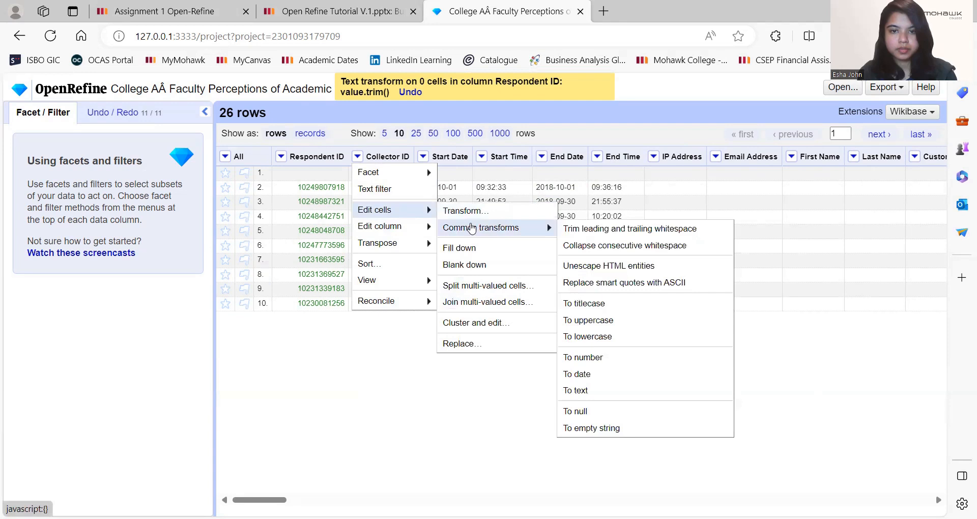
{"action": "left_click", "coordinate": [587, 229]}
Step: Trim leading and trailing whitespace from the cells of the Start Date column
{"action": "left_click", "coordinate": [422, 157]}
{"action": "mouse_move", "coordinate": [450, 211]}
{"action": "mouse_move", "coordinate": [524, 230]}
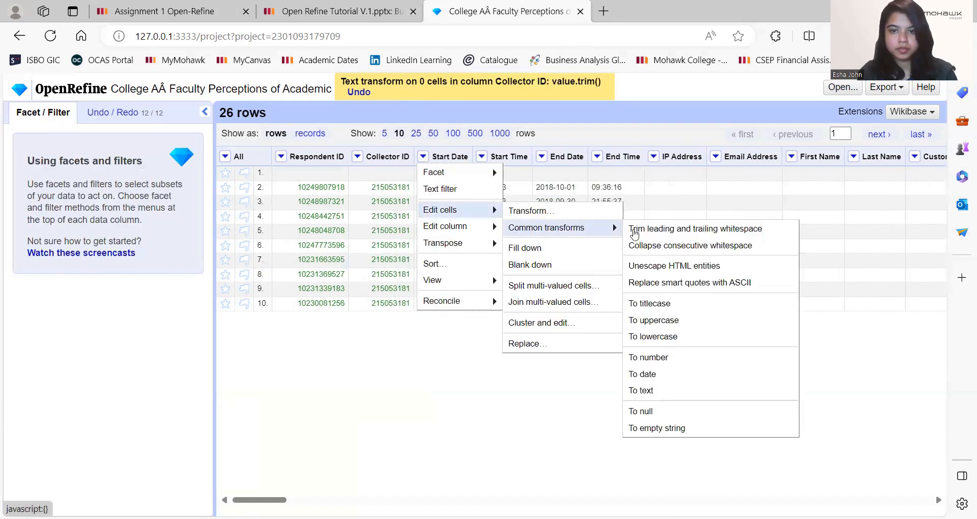
{"action": "left_click", "coordinate": [634, 230]}
Step: Trim leading and trailing whitespace from the cells of the Start Time column
{"action": "left_click", "coordinate": [481, 156]}
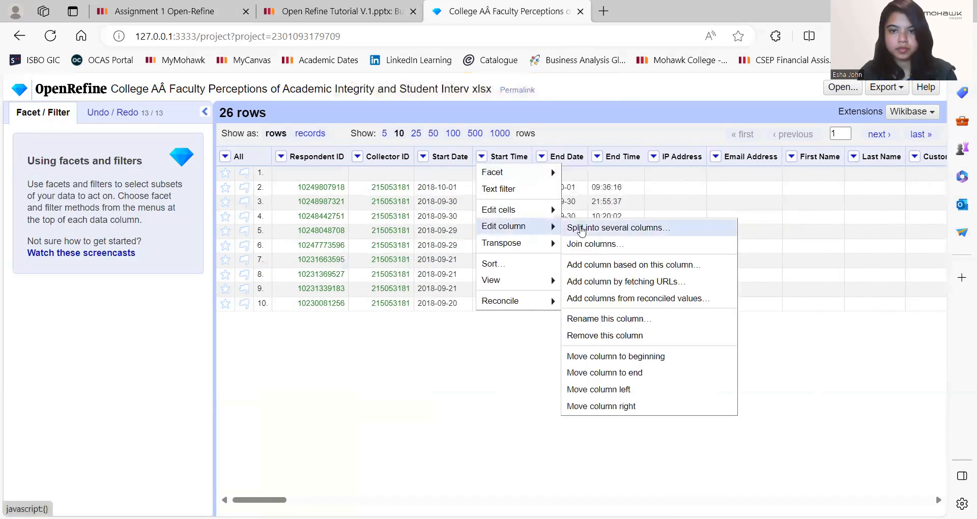
{"action": "mouse_move", "coordinate": [539, 210]}
{"action": "mouse_move", "coordinate": [602, 230]}
{"action": "left_click", "coordinate": [684, 230]}
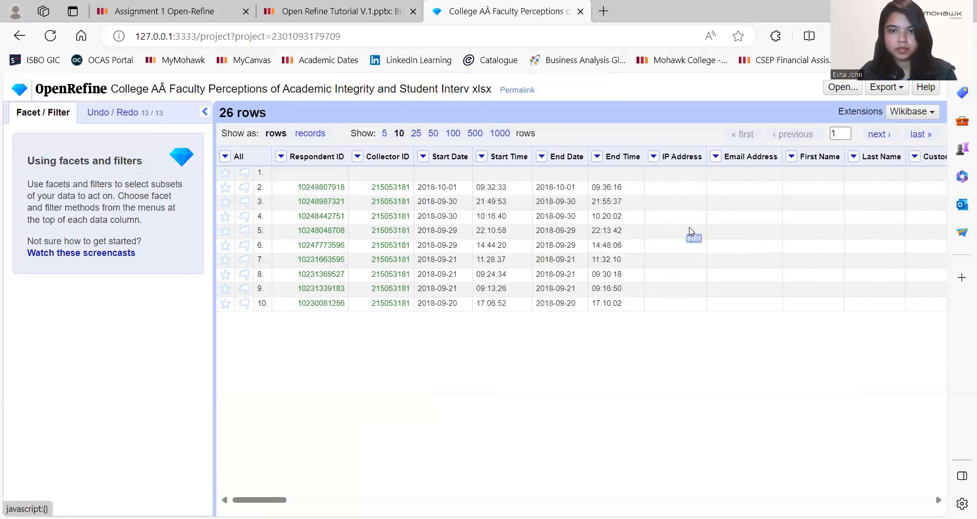
Step: Trim leading and trailing whitespace from the cells of the End Date column
{"action": "left_click", "coordinate": [539, 156]}
{"action": "mouse_move", "coordinate": [598, 213]}
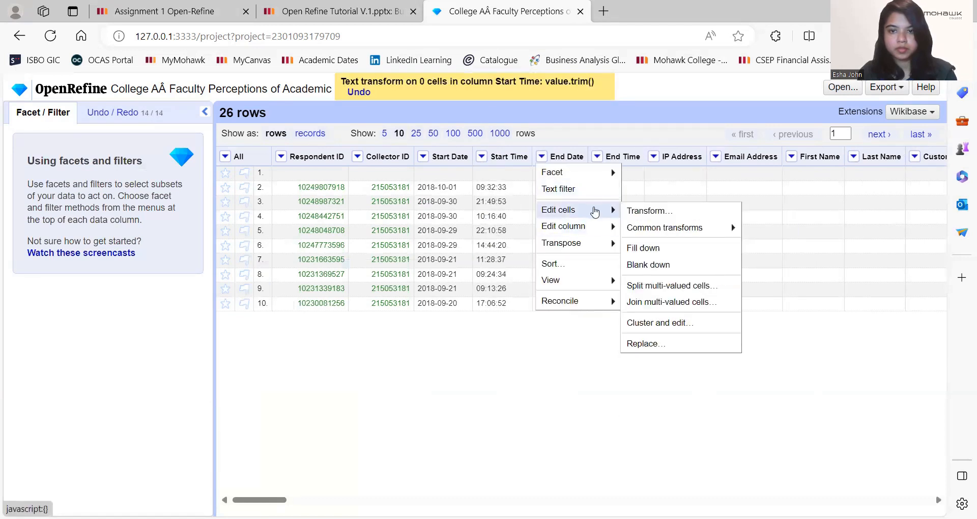
{"action": "mouse_move", "coordinate": [671, 230]}
{"action": "left_click", "coordinate": [768, 225]}
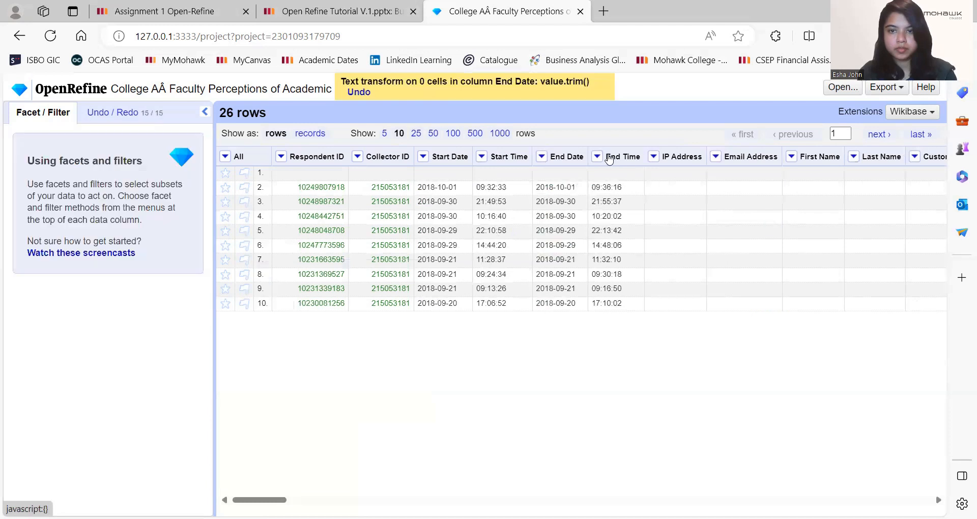
Step: Remove the empty IP Address column from the dataset
{"action": "scroll", "coordinate": [682, 216], "scroll_direction": "right", "scroll_amount": 4}
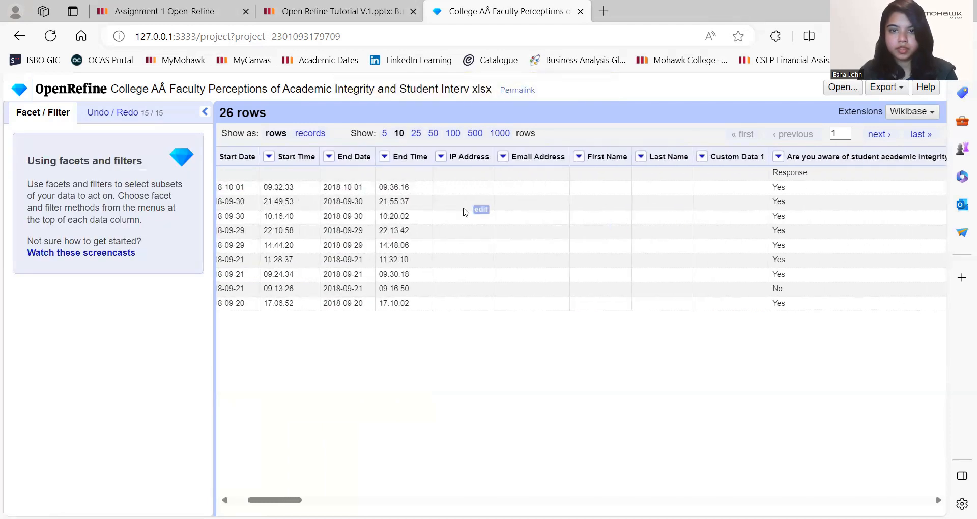
{"action": "scroll", "coordinate": [471, 212], "scroll_direction": "right", "scroll_amount": 2}
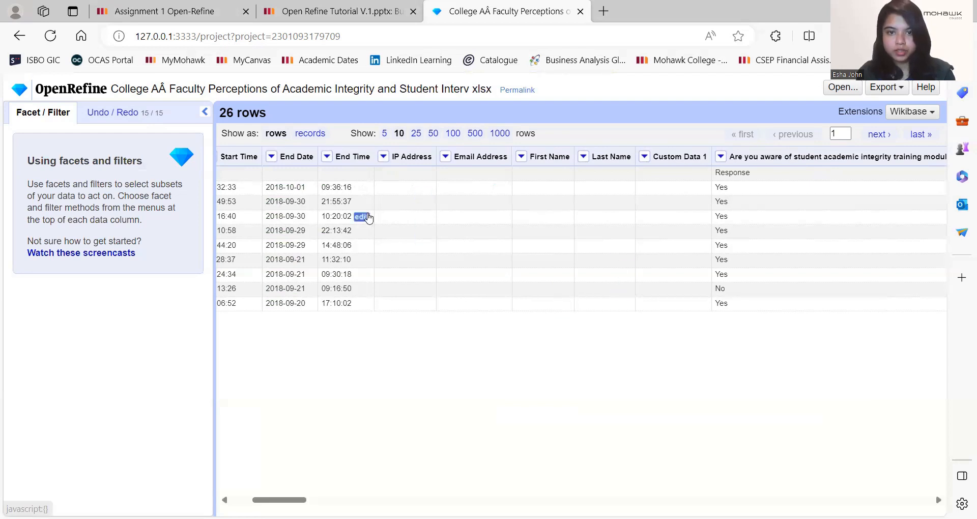
{"action": "left_click", "coordinate": [383, 156]}
{"action": "mouse_move", "coordinate": [407, 227]}
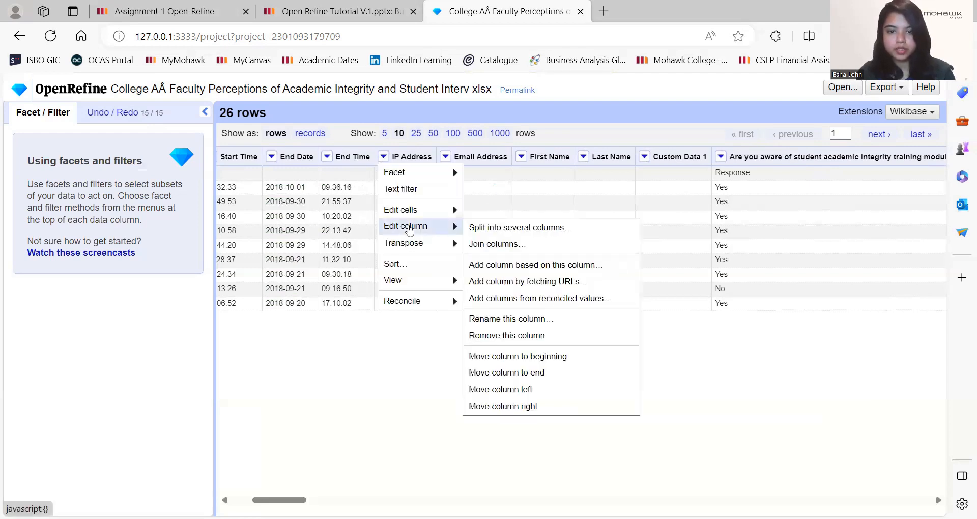
{"action": "left_click", "coordinate": [507, 335]}
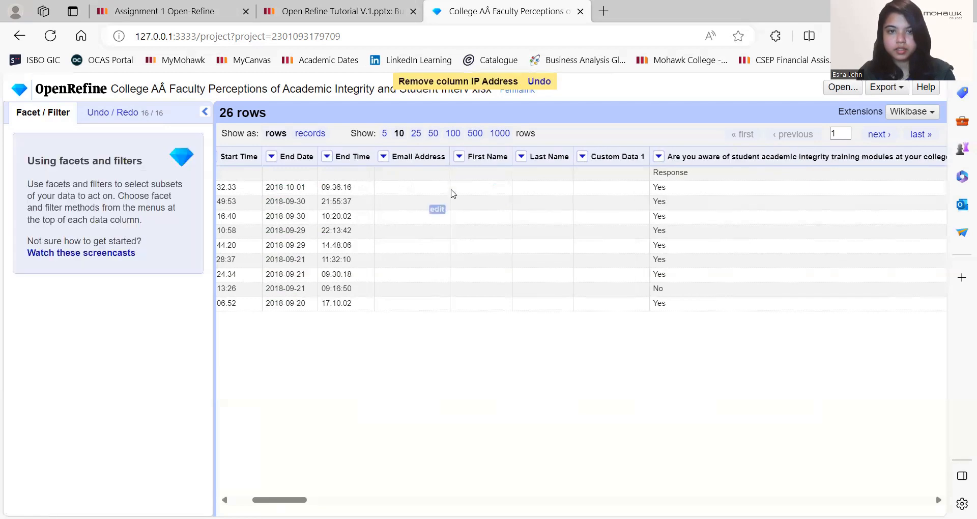
Step: Remove the empty Email Address and First Name columns from the dataset
{"action": "left_click", "coordinate": [383, 156]}
{"action": "mouse_move", "coordinate": [448, 227]}
{"action": "left_click", "coordinate": [523, 336]}
{"action": "left_click", "coordinate": [383, 156]}
{"action": "mouse_move", "coordinate": [406, 239]}
{"action": "mouse_move", "coordinate": [423, 226]}
{"action": "left_click", "coordinate": [503, 333]}
Step: Remove the empty Last Name and Custom Data 1 columns from the dataset
{"action": "left_click", "coordinate": [383, 156]}
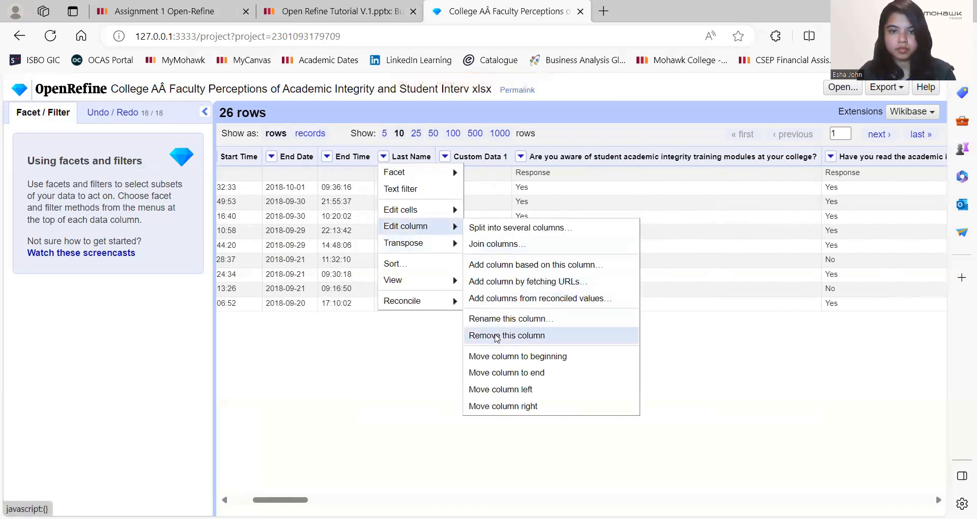
{"action": "left_click", "coordinate": [502, 334]}
{"action": "left_click", "coordinate": [383, 157]}
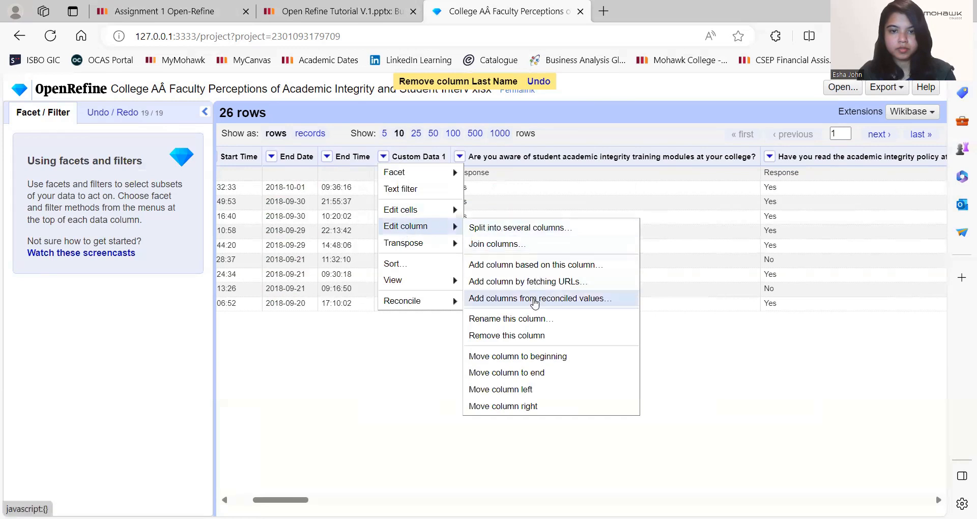
{"action": "left_click", "coordinate": [517, 336]}
Step: Star row 1, the leftover sub-header row that holds "Response" instead of survey data
{"action": "scroll", "coordinate": [430, 270], "scroll_direction": "left", "scroll_amount": 5}
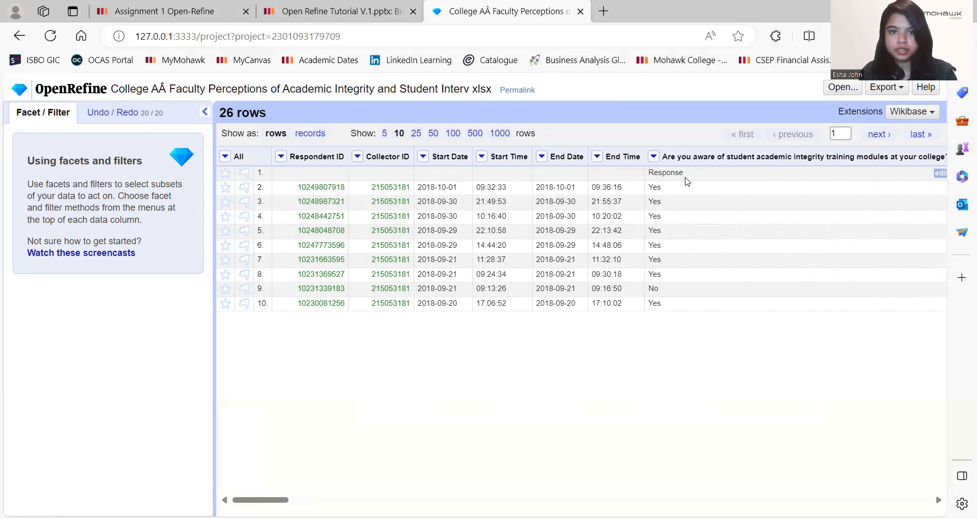
{"action": "scroll", "coordinate": [687, 182], "scroll_direction": "right", "scroll_amount": 5}
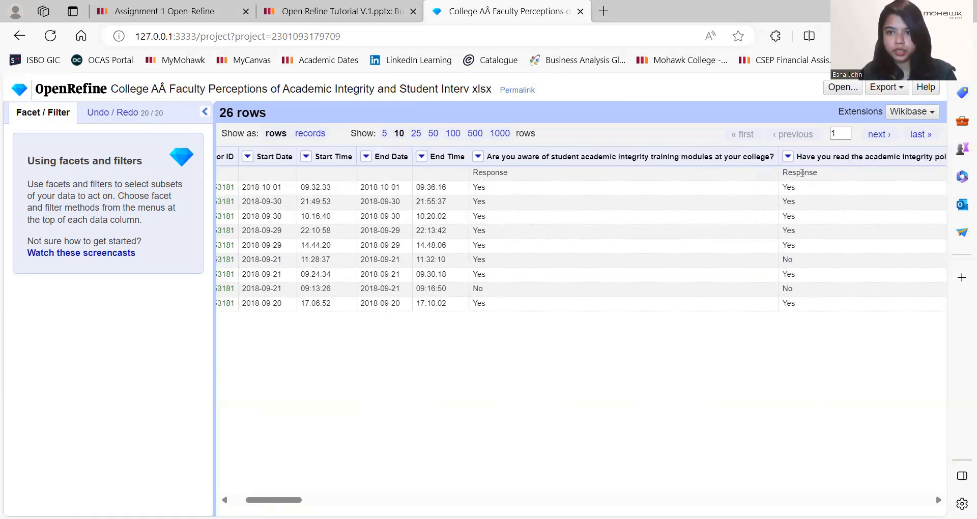
{"action": "scroll", "coordinate": [803, 173], "scroll_direction": "left", "scroll_amount": 5}
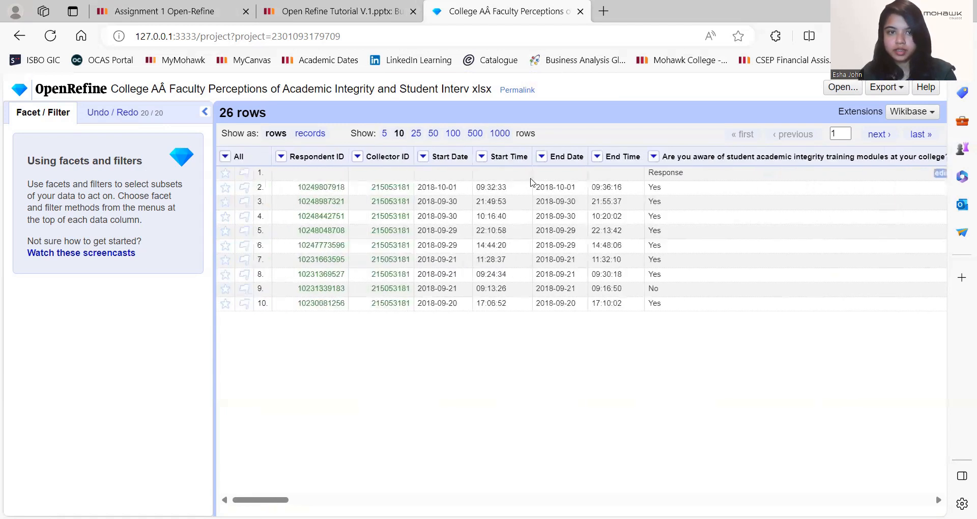
{"action": "left_click", "coordinate": [224, 174]}
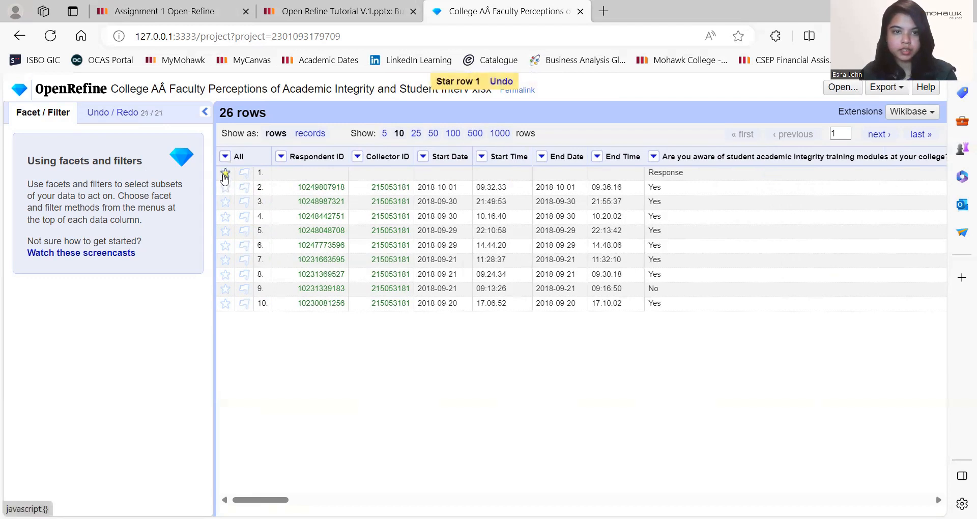
Step: Facet the rows by star and filter the table to the starred (true) rows
{"action": "left_click", "coordinate": [225, 156]}
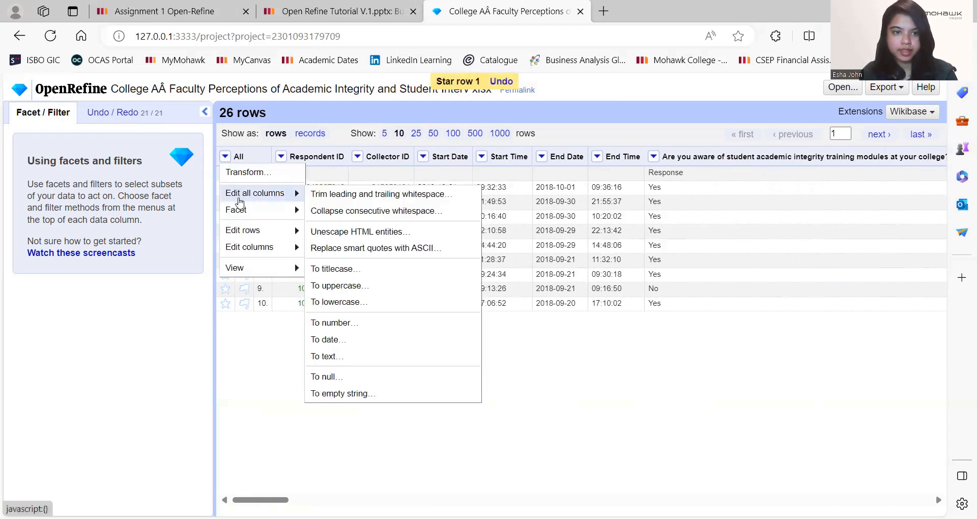
{"action": "mouse_move", "coordinate": [241, 210]}
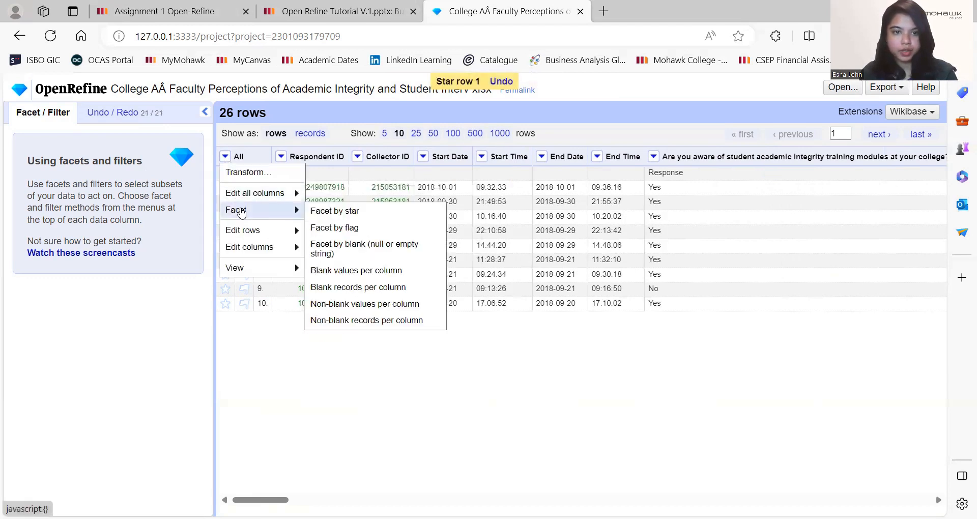
{"action": "left_click", "coordinate": [334, 211]}
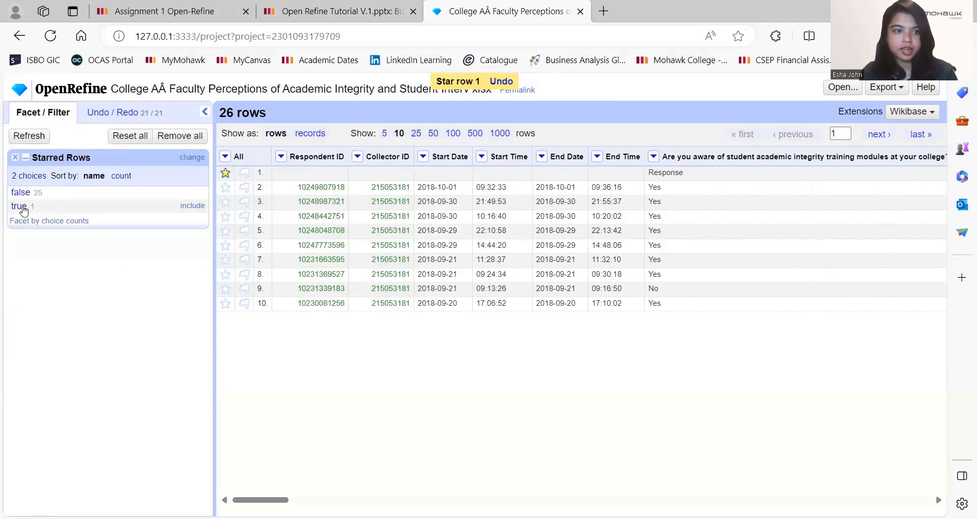
{"action": "left_click", "coordinate": [18, 211]}
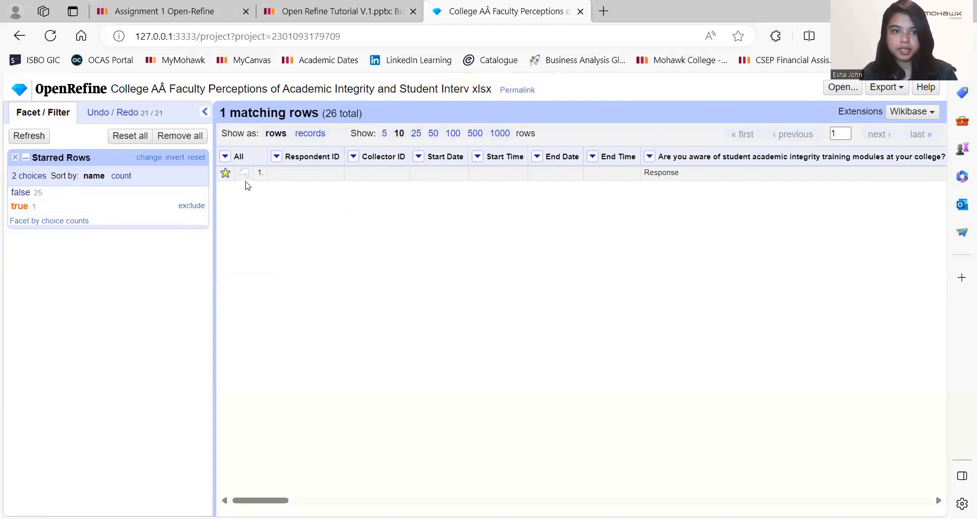
Step: Remove all matching starred rows from the dataset and close the Starred Rows facet
{"action": "left_click", "coordinate": [225, 156]}
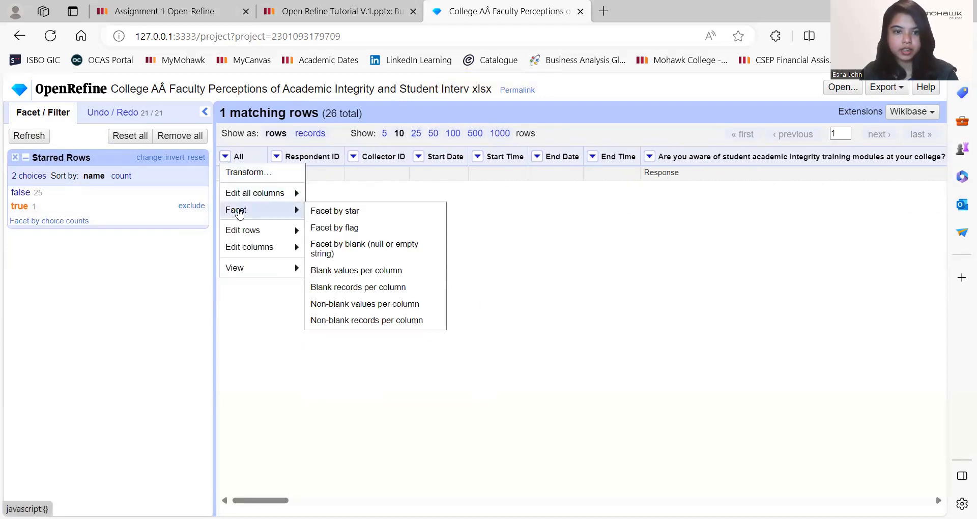
{"action": "mouse_move", "coordinate": [259, 230]}
{"action": "left_click", "coordinate": [371, 305]}
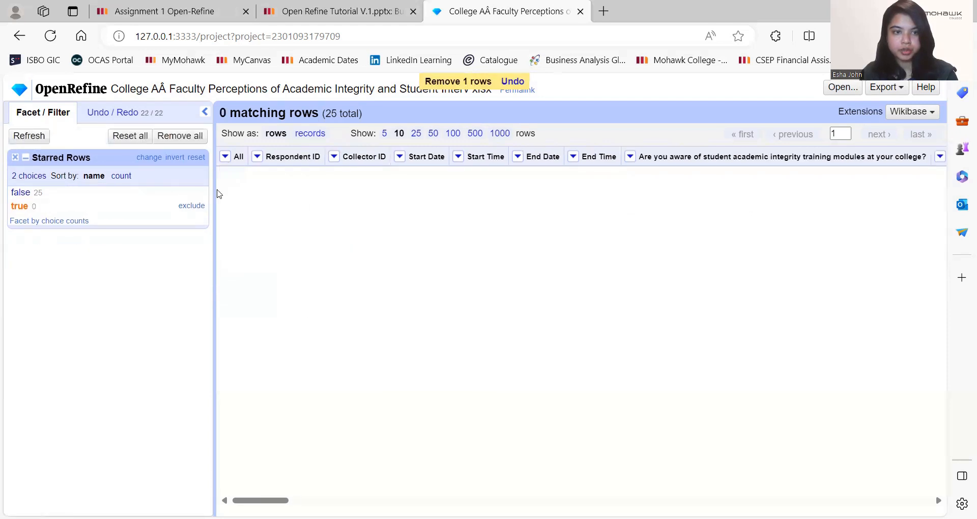
{"action": "left_click", "coordinate": [15, 158]}
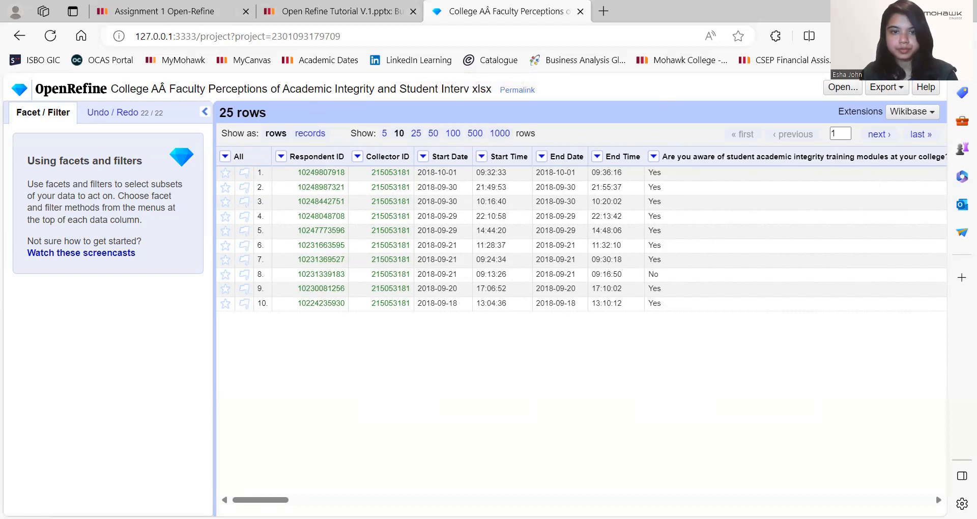
Step: Remove the question column on whether academic integrity training modules decrease a student's engagement in academic dishonesty
{"action": "scroll", "coordinate": [557, 233], "scroll_direction": "right", "scroll_amount": 10}
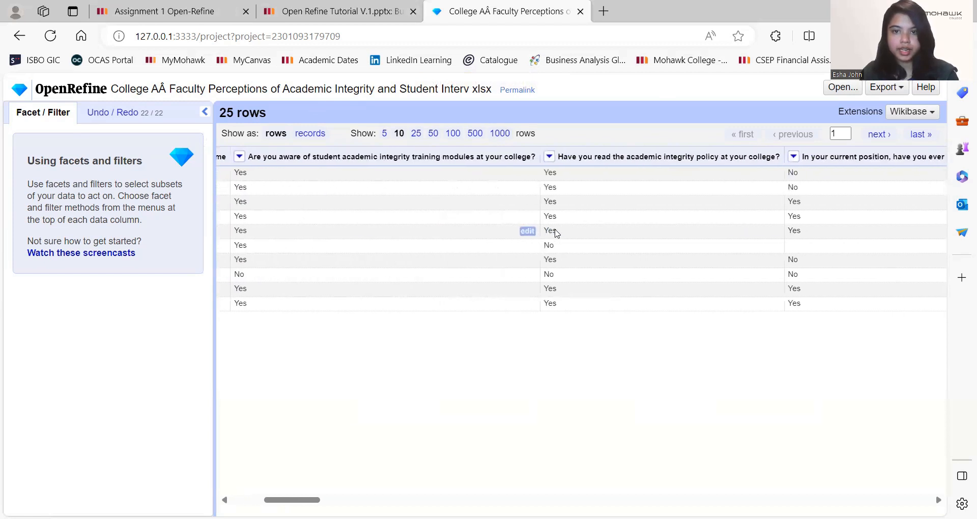
{"action": "scroll", "coordinate": [557, 233], "scroll_direction": "right", "scroll_amount": 10}
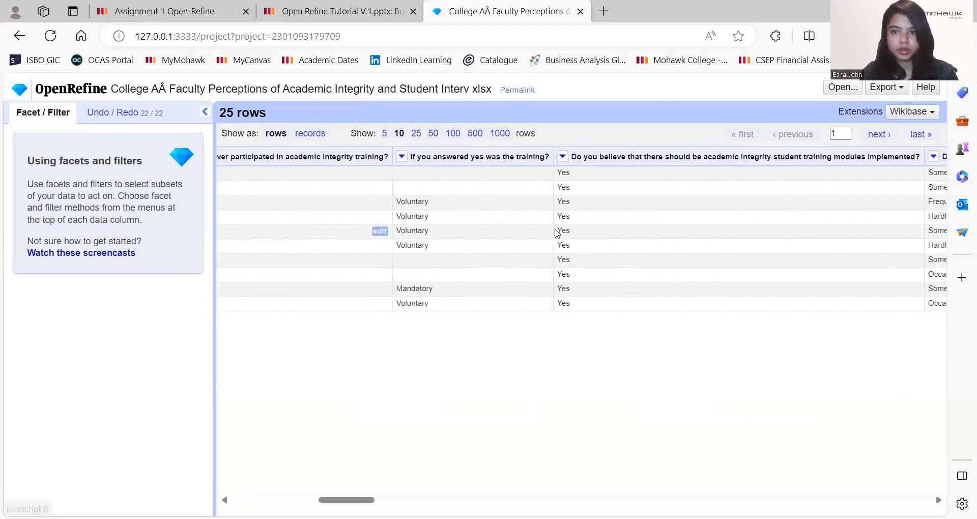
{"action": "scroll", "coordinate": [555, 228], "scroll_direction": "right", "scroll_amount": 10}
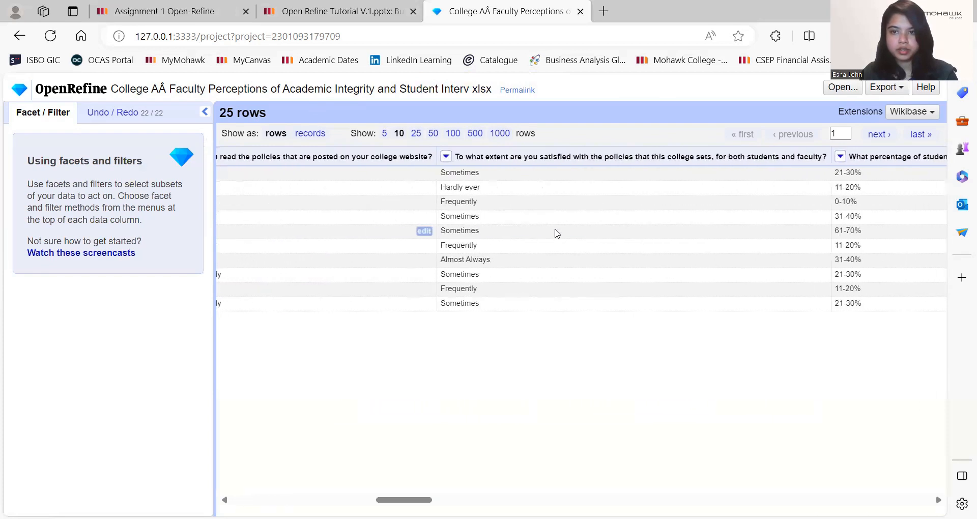
{"action": "scroll", "coordinate": [556, 233], "scroll_direction": "right", "scroll_amount": 5}
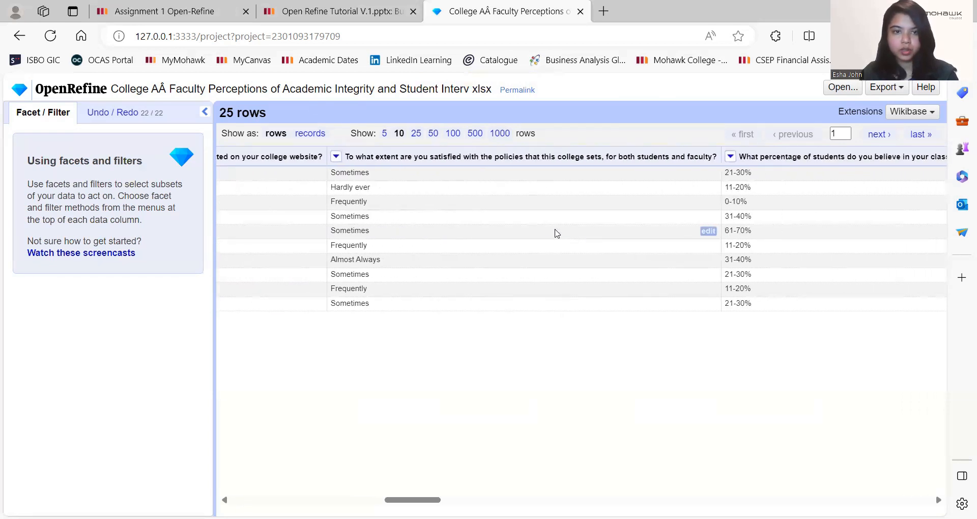
{"action": "scroll", "coordinate": [556, 232], "scroll_direction": "right", "scroll_amount": 5}
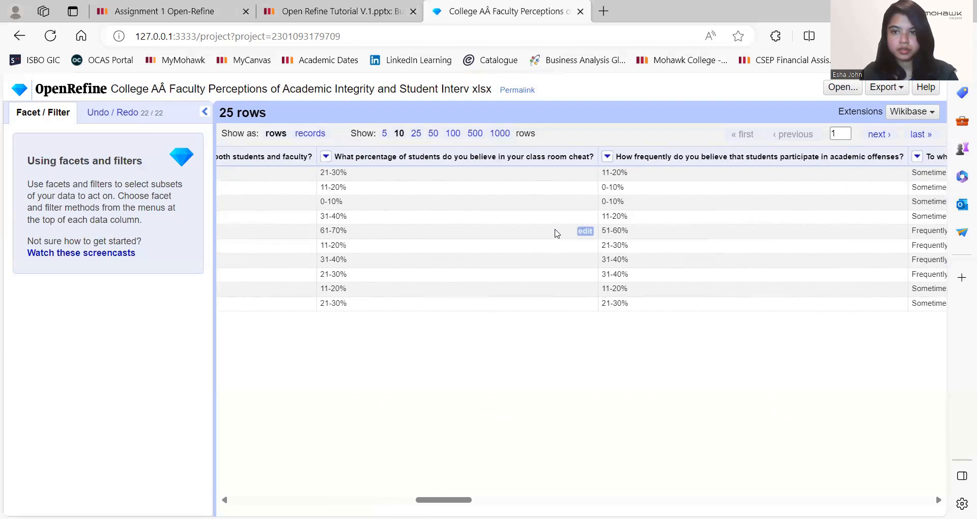
{"action": "scroll", "coordinate": [556, 230], "scroll_direction": "right", "scroll_amount": 10}
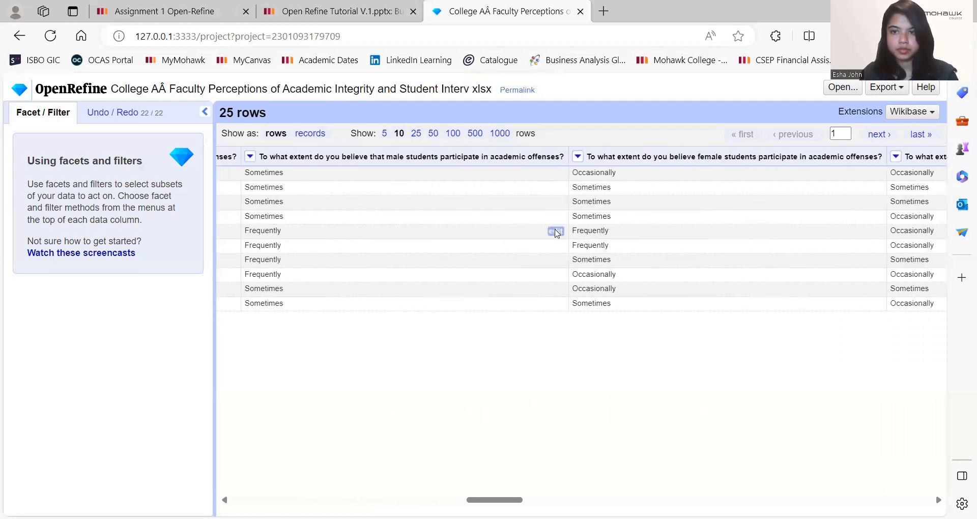
{"action": "scroll", "coordinate": [556, 234], "scroll_direction": "right", "scroll_amount": 8}
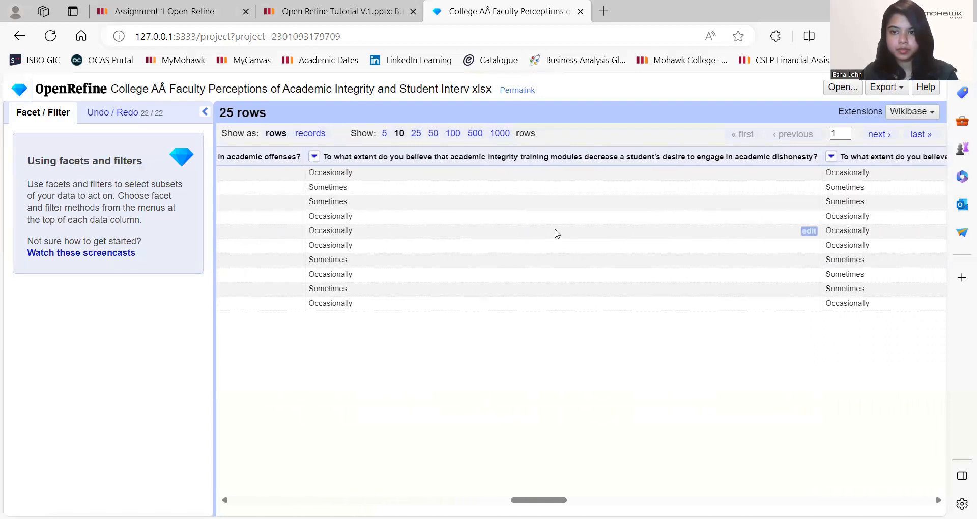
{"action": "scroll", "coordinate": [557, 234], "scroll_direction": "right", "scroll_amount": 10}
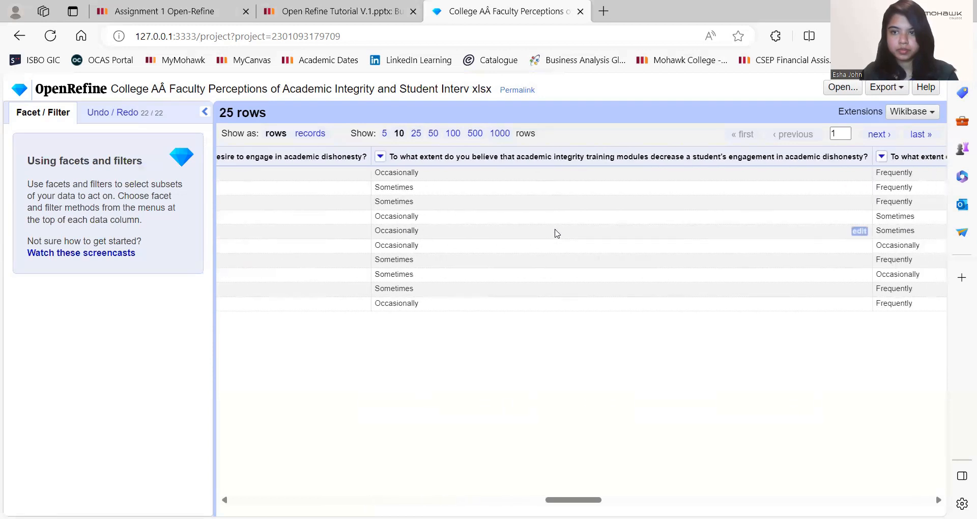
{"action": "scroll", "coordinate": [557, 234], "scroll_direction": "left", "scroll_amount": 5}
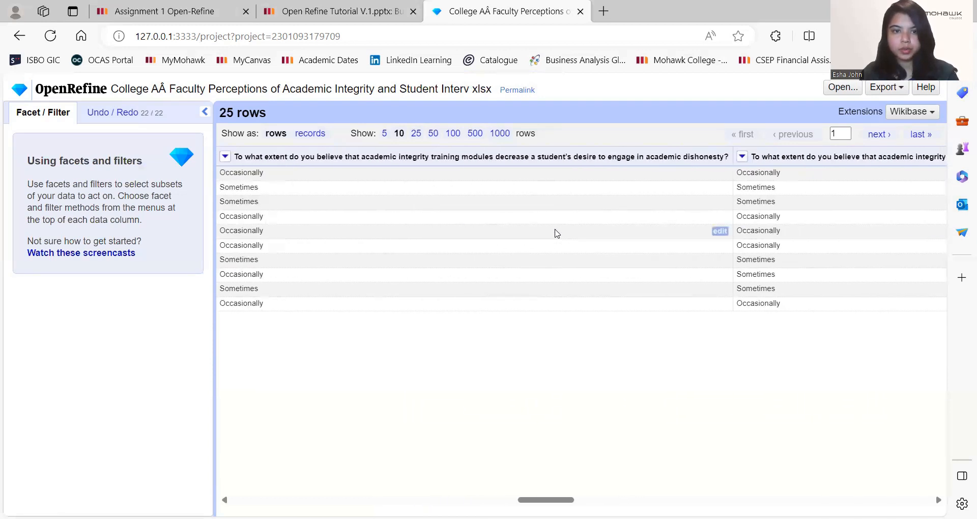
{"action": "scroll", "coordinate": [556, 234], "scroll_direction": "left", "scroll_amount": 1}
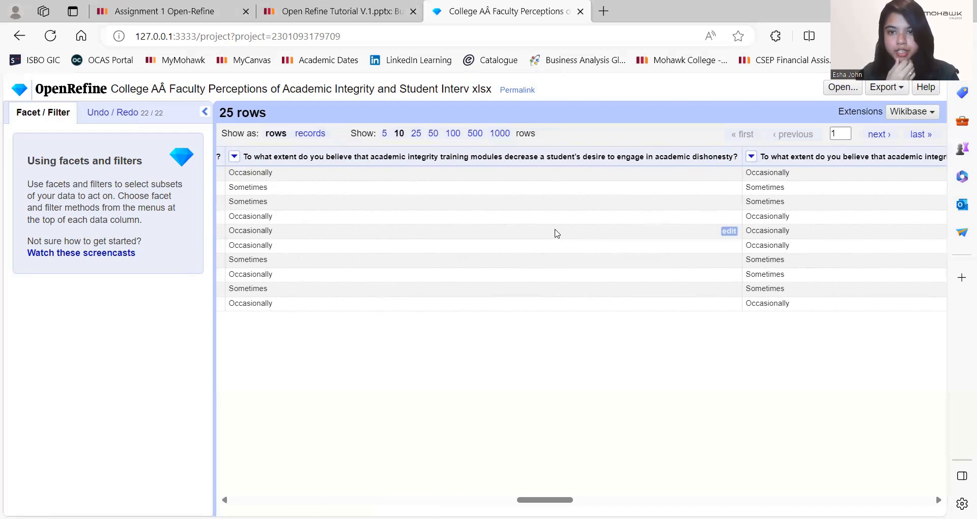
{"action": "scroll", "coordinate": [555, 233], "scroll_direction": "right", "scroll_amount": 5}
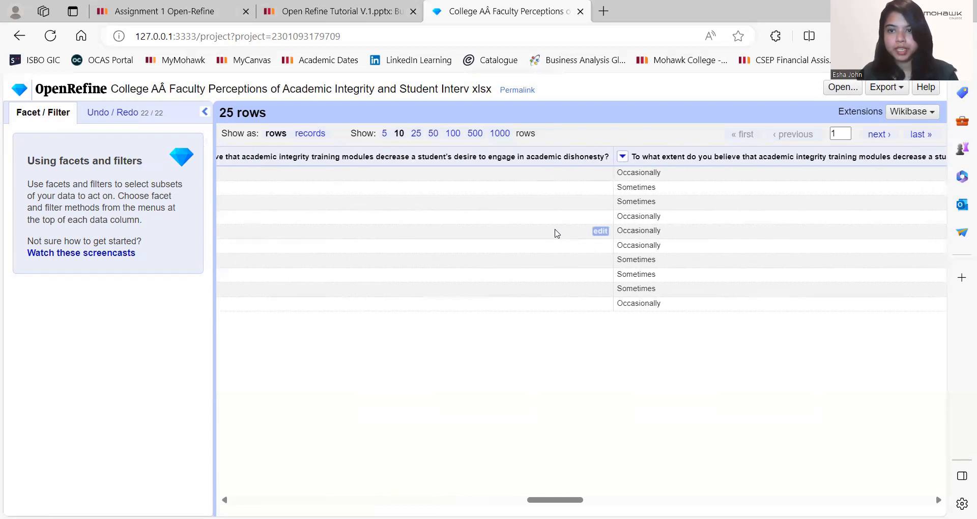
{"action": "left_click", "coordinate": [462, 156]}
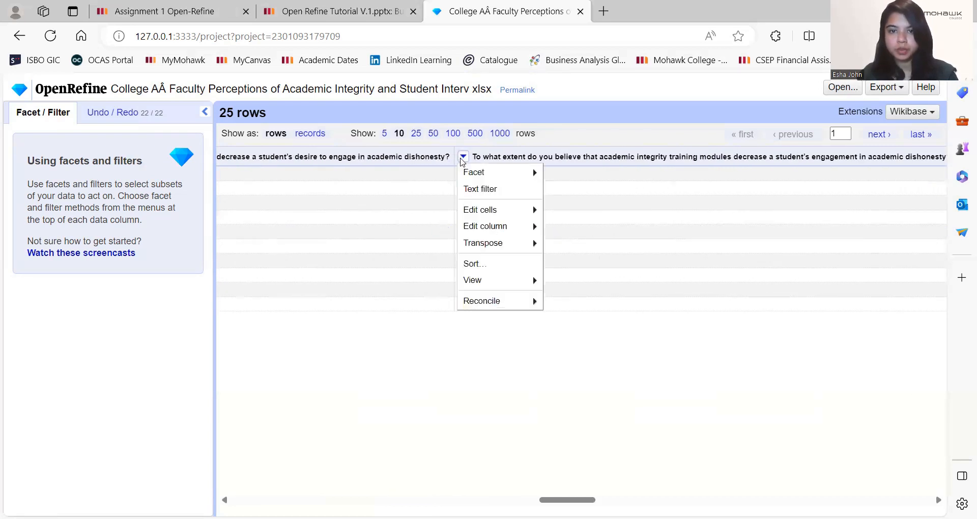
{"action": "mouse_move", "coordinate": [491, 229]}
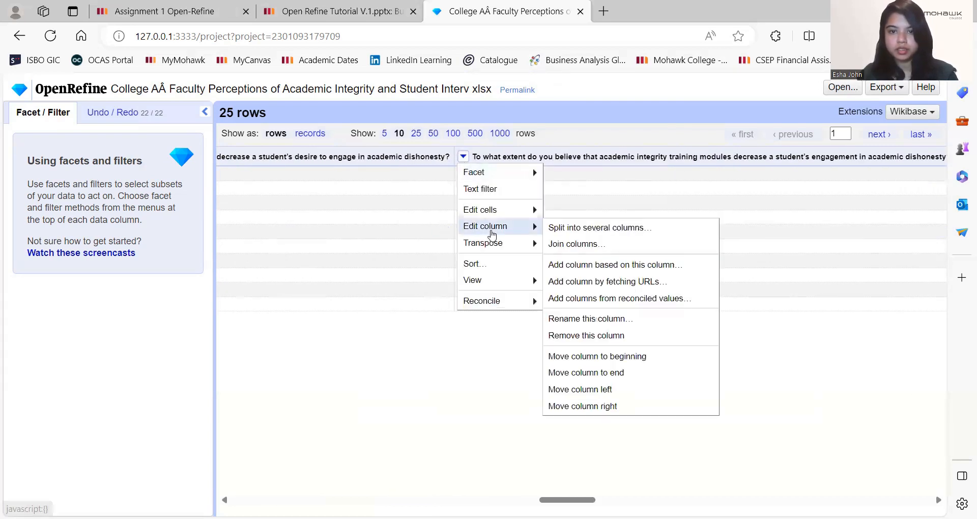
{"action": "left_click", "coordinate": [600, 336]}
Step: Create a text facet on the Respondent ID column and look through its listed values
{"action": "left_click_drag", "start_coordinate": [586, 498], "coordinate": [231, 492]}
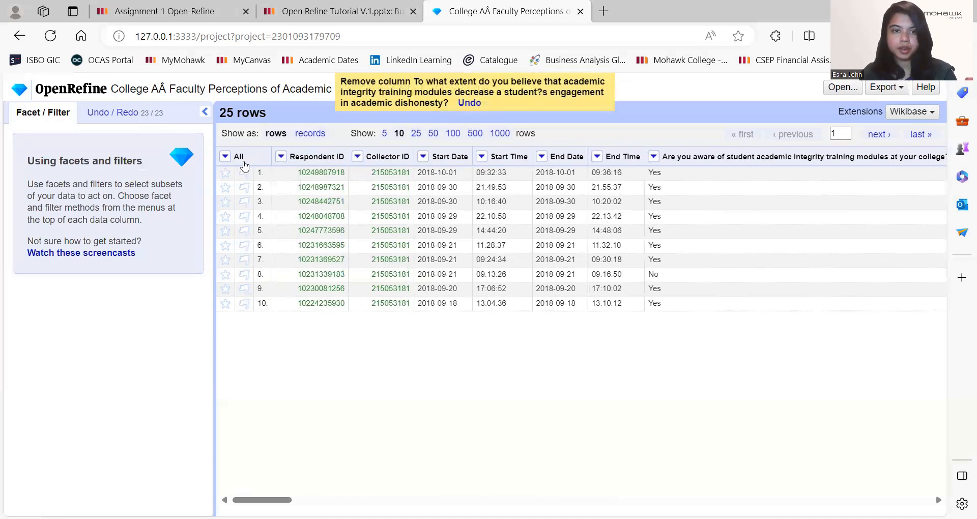
{"action": "left_click", "coordinate": [225, 156]}
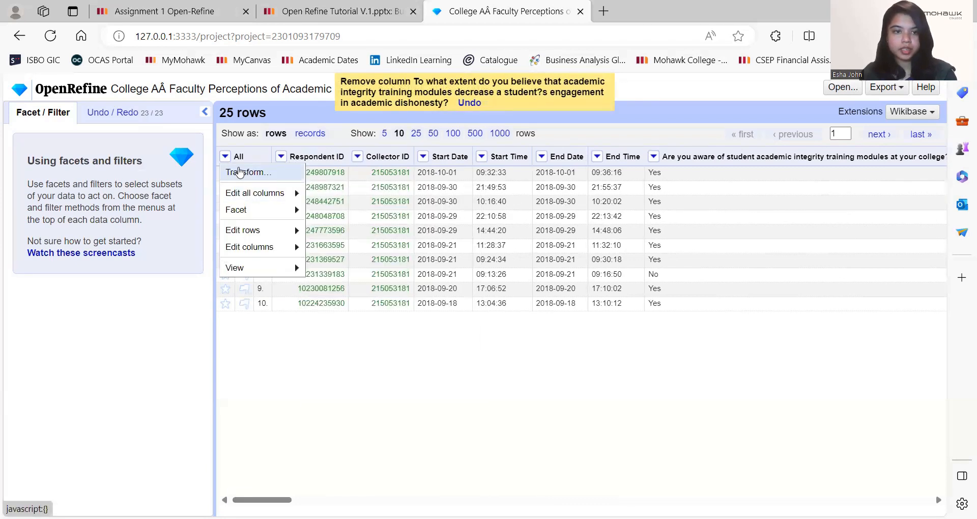
{"action": "mouse_move", "coordinate": [242, 216]}
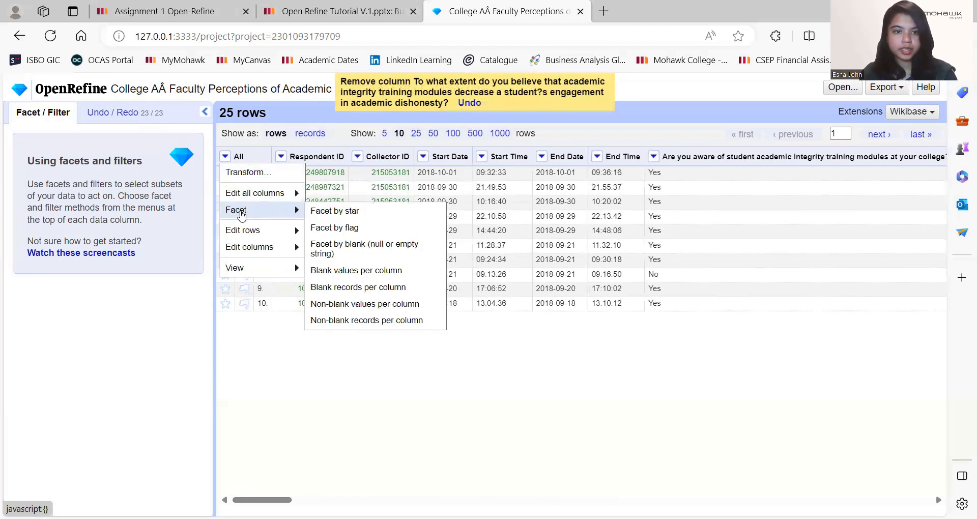
{"action": "left_click", "coordinate": [281, 156]}
{"action": "mouse_move", "coordinate": [289, 175]}
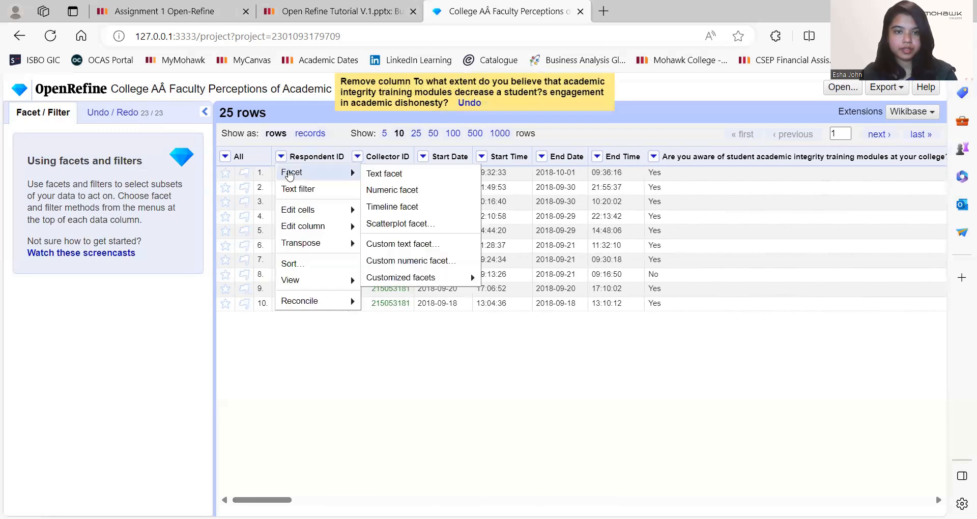
{"action": "left_click", "coordinate": [384, 174]}
{"action": "scroll", "coordinate": [61, 239], "scroll_direction": "down", "scroll_amount": 5}
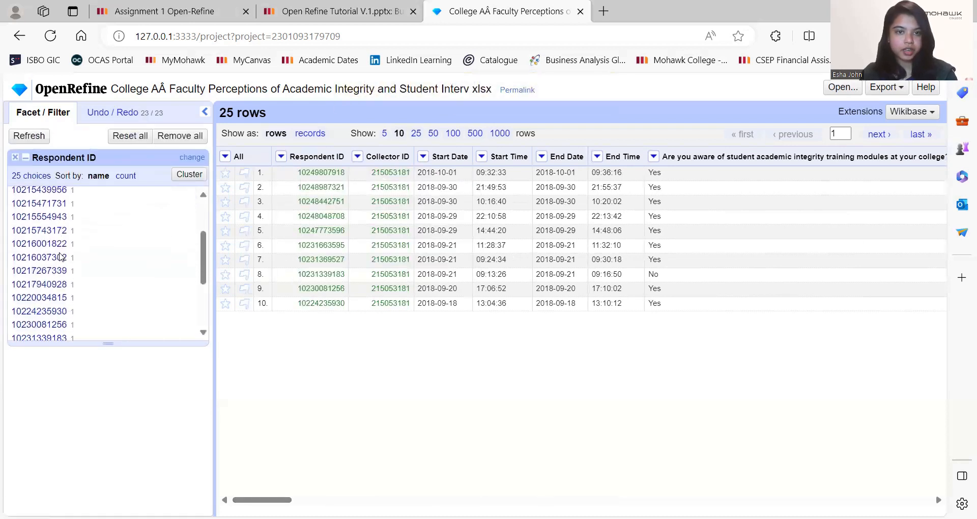
{"action": "scroll", "coordinate": [58, 249], "scroll_direction": "up", "scroll_amount": 5}
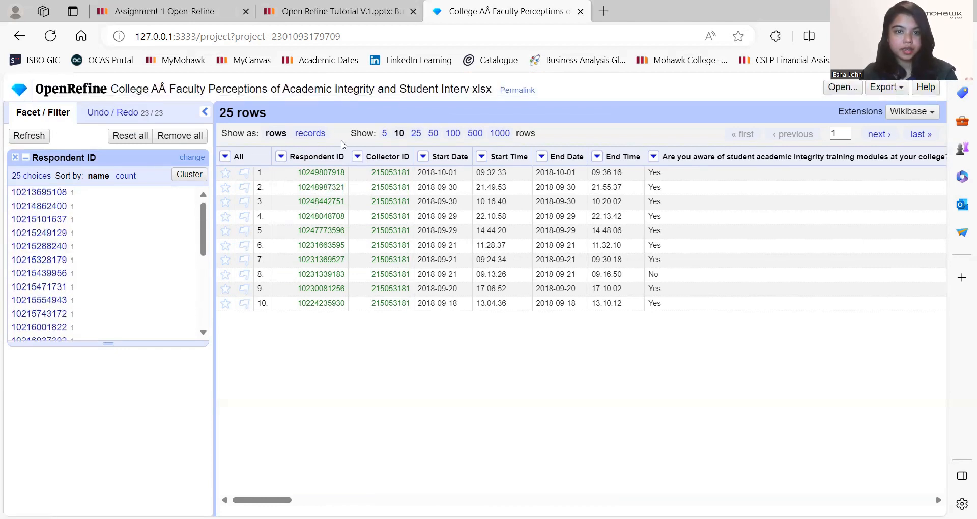
Step: Check the Collector ID values with a text facet, and close both the Respondent ID and Collector ID facets
{"action": "left_click", "coordinate": [357, 156]}
{"action": "mouse_move", "coordinate": [395, 176]}
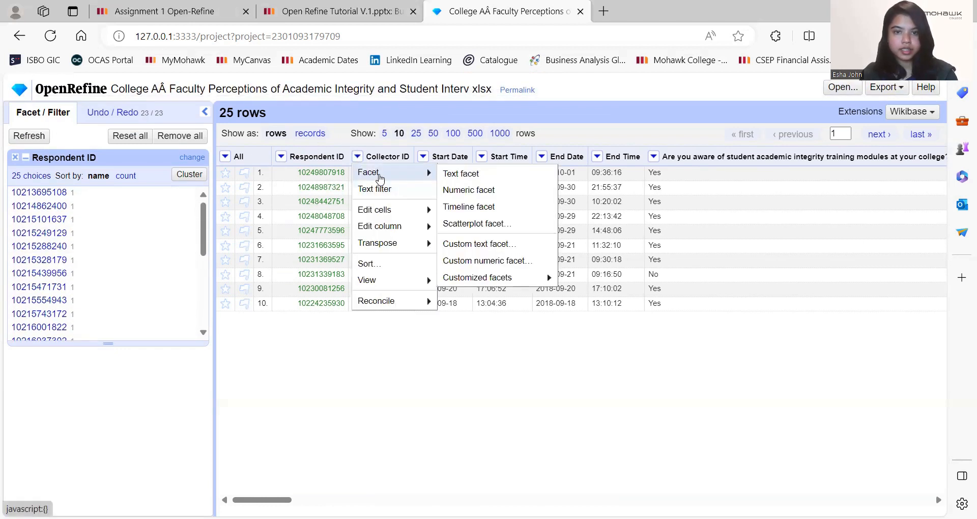
{"action": "left_click", "coordinate": [487, 175]}
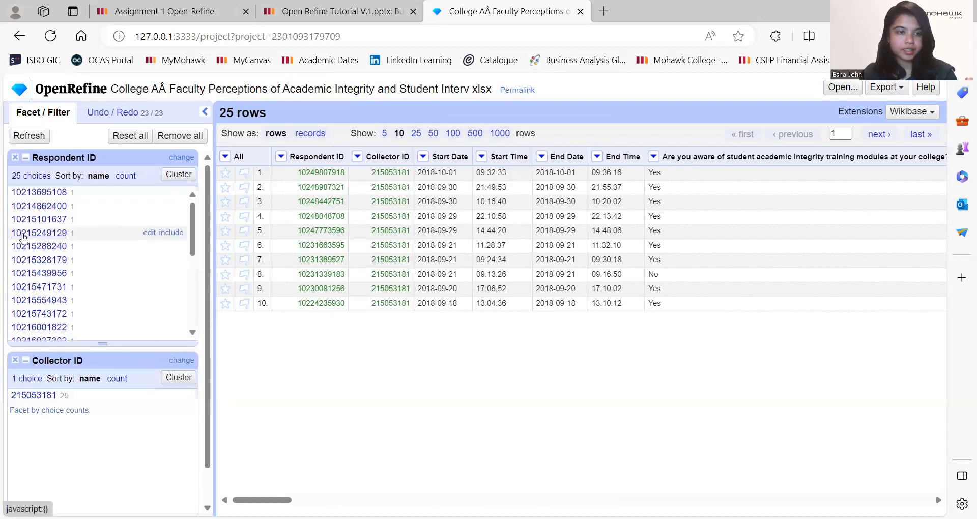
{"action": "left_click", "coordinate": [16, 157]}
{"action": "left_click", "coordinate": [15, 157]}
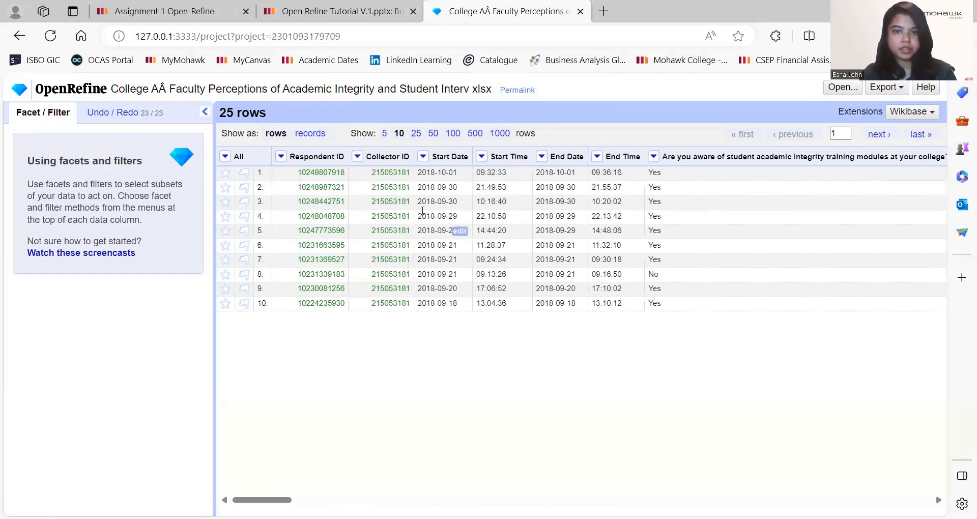
Step: Check the Start Date values for inconsistencies with a text facet and close the facet
{"action": "left_click", "coordinate": [420, 157]}
{"action": "mouse_move", "coordinate": [446, 210]}
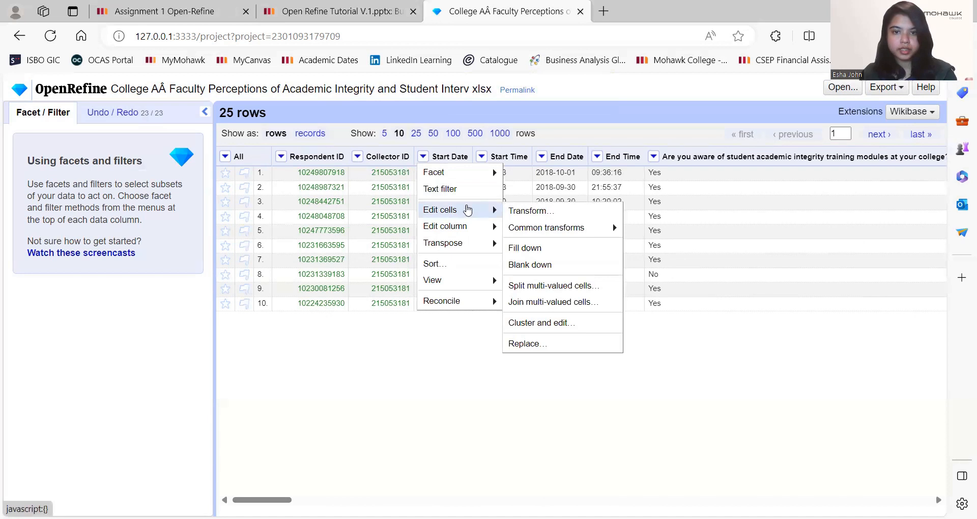
{"action": "mouse_move", "coordinate": [460, 174]}
{"action": "left_click", "coordinate": [516, 173]}
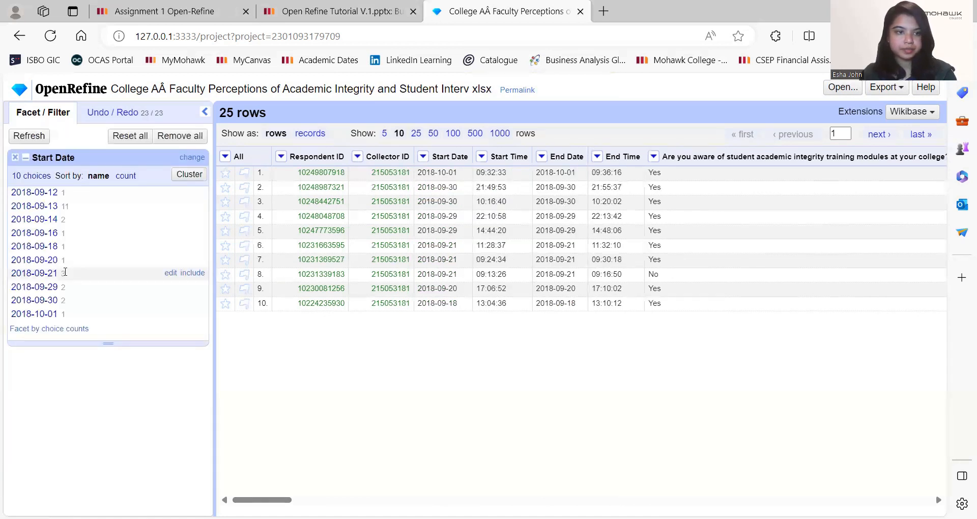
{"action": "left_click", "coordinate": [16, 158]}
Step: Create a text facet on the Start Time column and review the listed times for inconsistent formatting
{"action": "left_click", "coordinate": [542, 156]}
{"action": "left_click", "coordinate": [482, 156]}
{"action": "left_click", "coordinate": [482, 156]}
{"action": "mouse_move", "coordinate": [534, 173]}
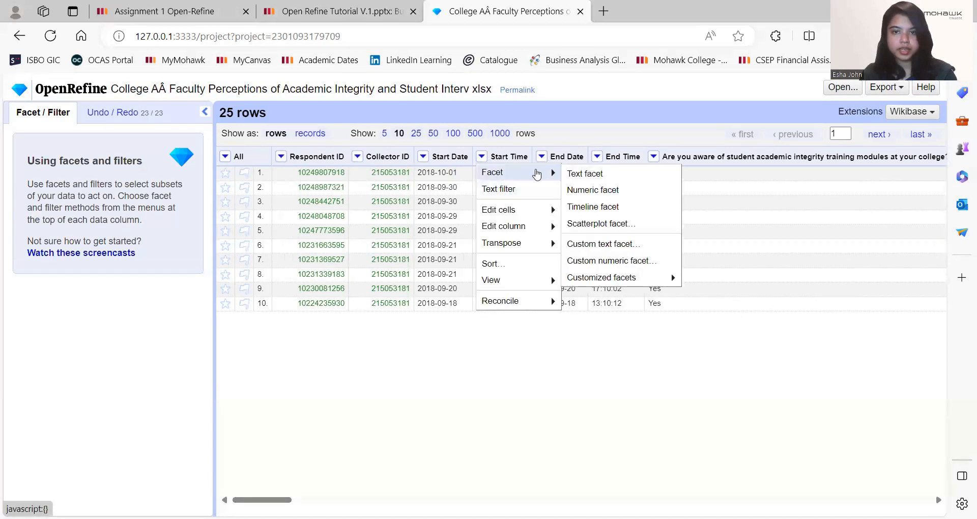
{"action": "left_click", "coordinate": [585, 172]}
{"action": "scroll", "coordinate": [71, 240], "scroll_direction": "down", "scroll_amount": 5}
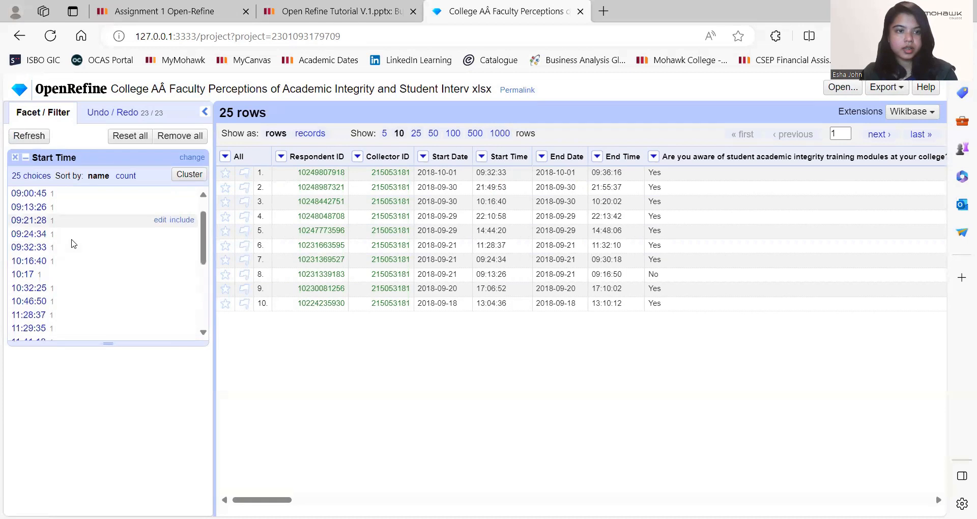
{"action": "scroll", "coordinate": [74, 244], "scroll_direction": "up", "scroll_amount": 5}
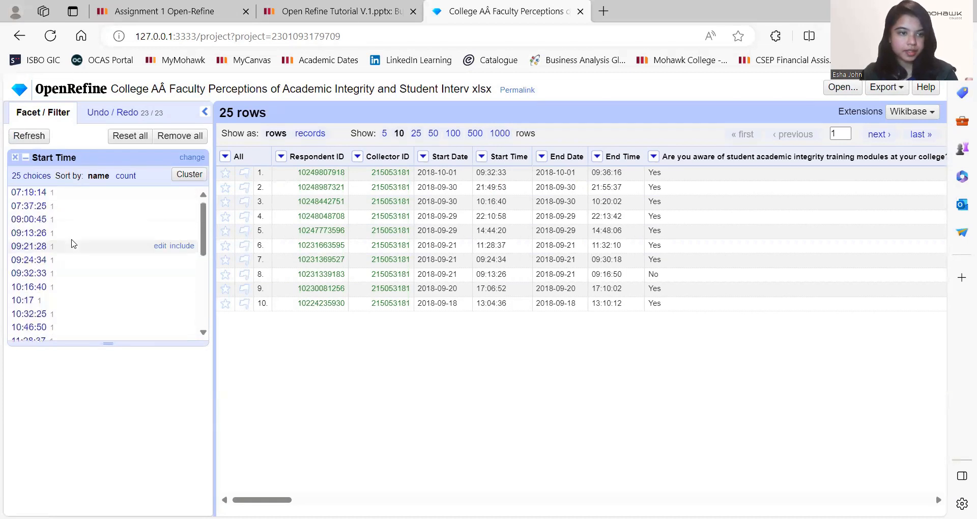
Step: Filter to the 10:17 start time, set that cell to 10:17:00 as text, and close the Start Time facet
{"action": "left_click", "coordinate": [22, 300]}
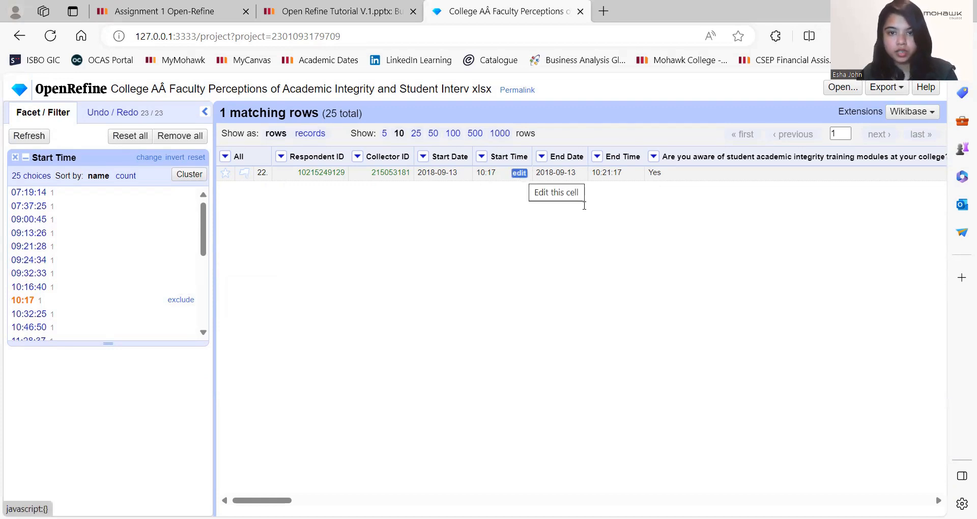
{"action": "left_click", "coordinate": [519, 173]}
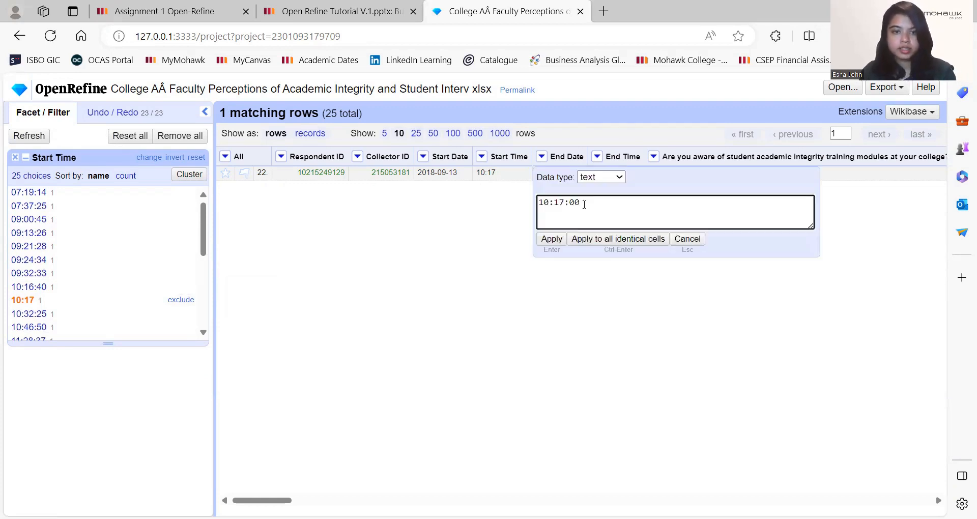
{"action": "left_click", "coordinate": [551, 238]}
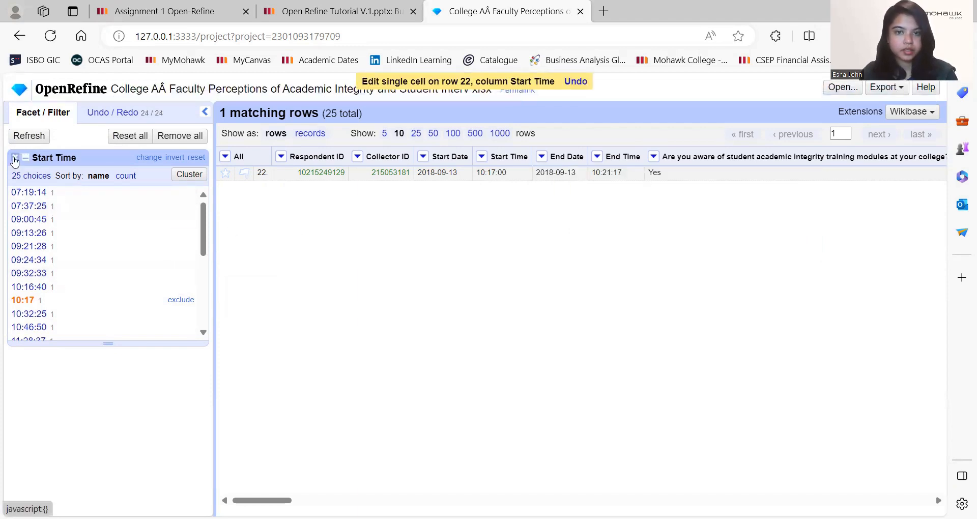
{"action": "left_click", "coordinate": [15, 159]}
Step: Recheck the Start Time values with a new text facet and close it
{"action": "left_click", "coordinate": [482, 156]}
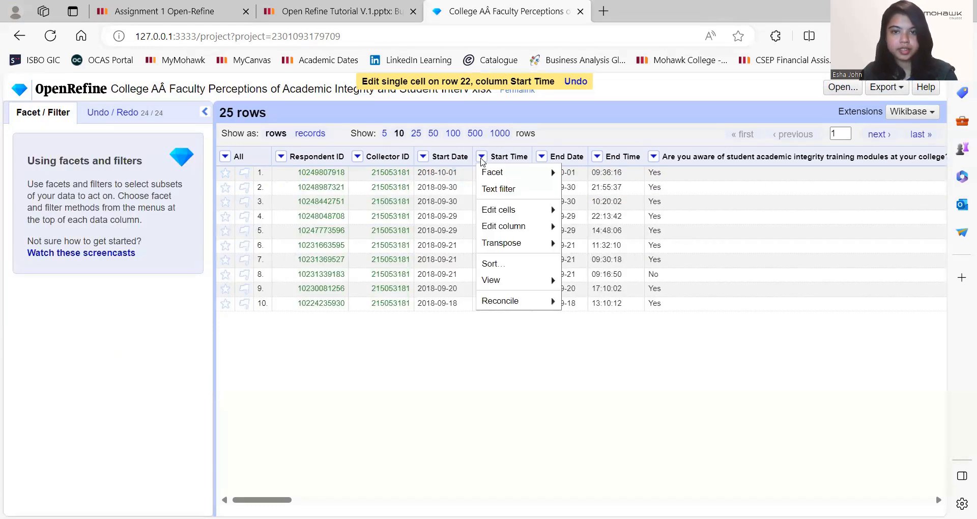
{"action": "mouse_move", "coordinate": [501, 172]}
{"action": "left_click", "coordinate": [599, 174]}
{"action": "scroll", "coordinate": [61, 284], "scroll_direction": "down", "scroll_amount": 5}
{"action": "scroll", "coordinate": [61, 284], "scroll_direction": "up", "scroll_amount": 5}
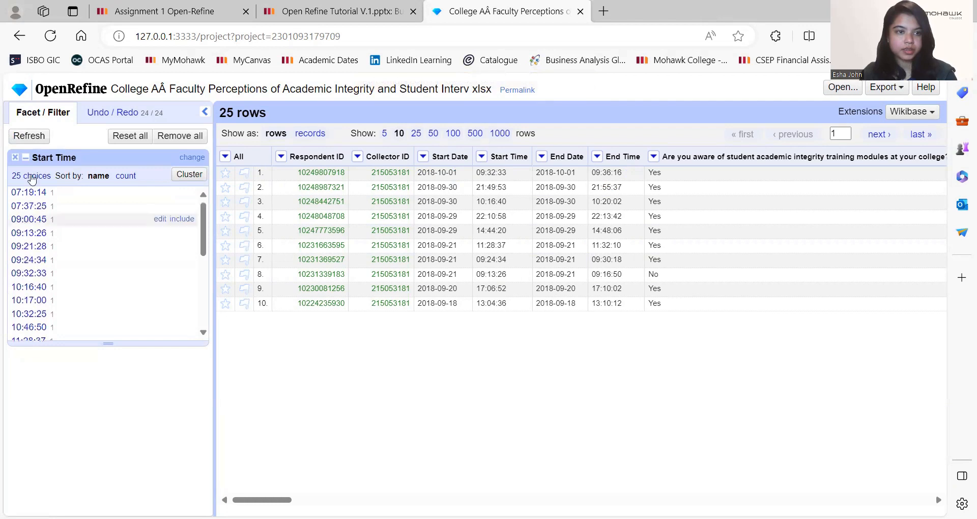
{"action": "left_click", "coordinate": [16, 157]}
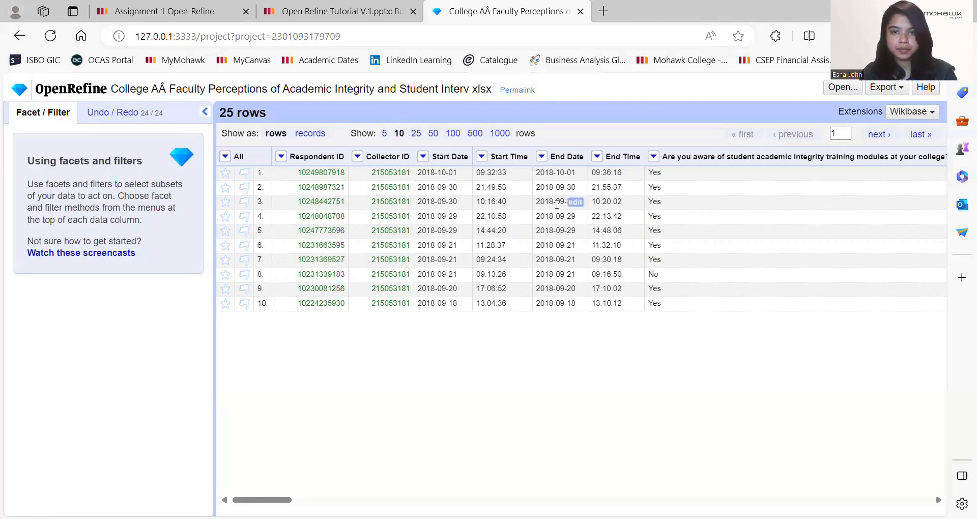
Step: Review the End Date values with a text facet and close the facet
{"action": "left_click", "coordinate": [542, 157]}
{"action": "mouse_move", "coordinate": [552, 170]}
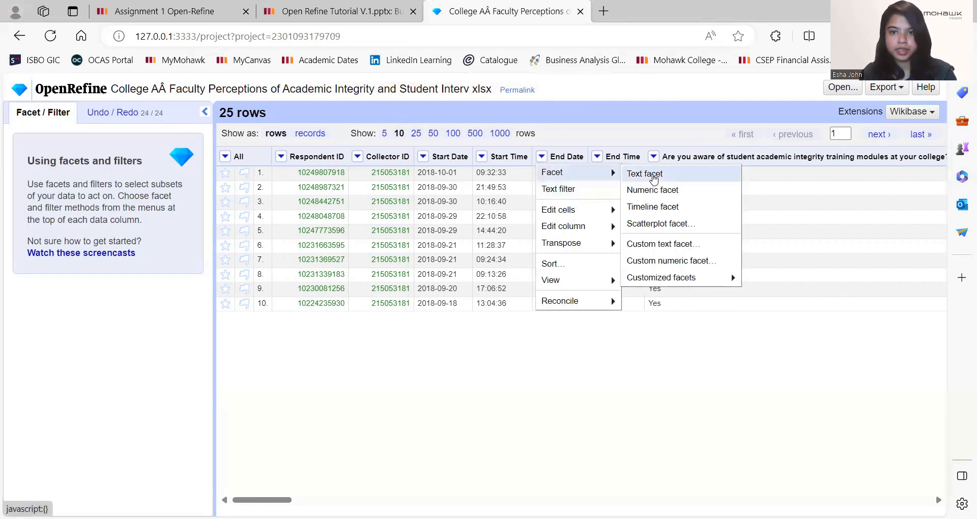
{"action": "left_click", "coordinate": [646, 172]}
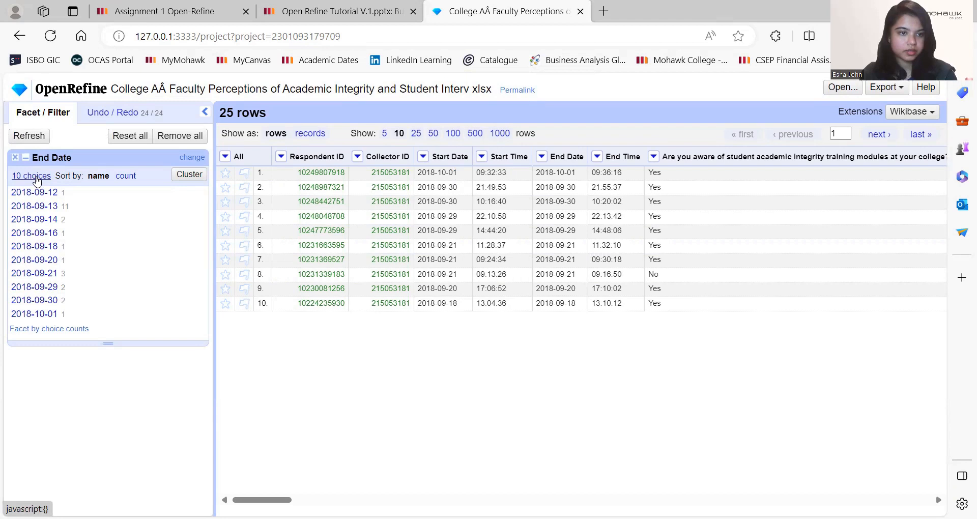
{"action": "left_click", "coordinate": [36, 178]}
{"action": "left_click", "coordinate": [651, 465]}
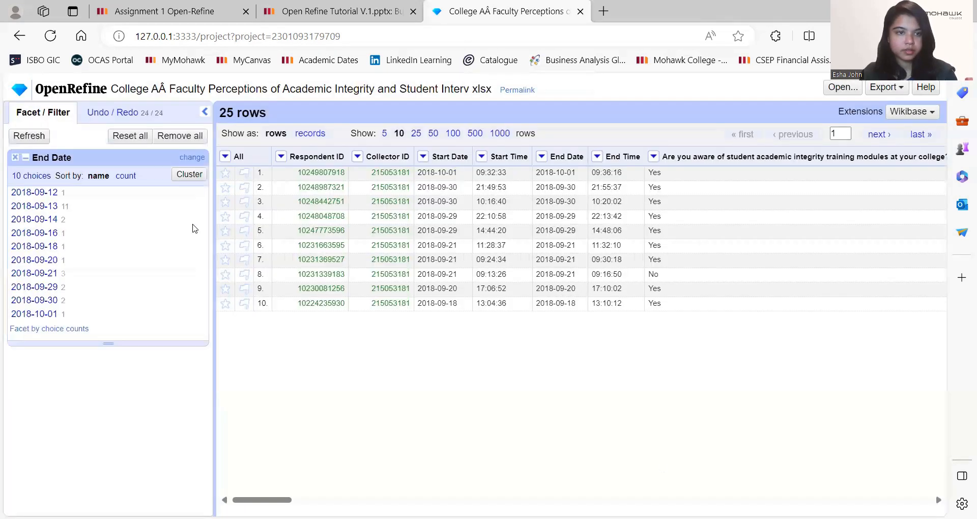
{"action": "left_click", "coordinate": [15, 158]}
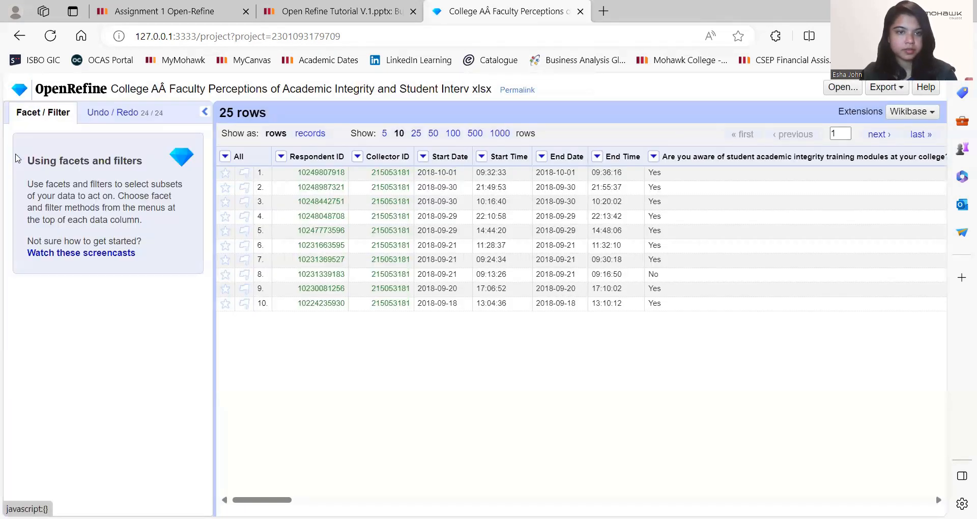
Step: Review the End Time values with a text facet and close the facet
{"action": "left_click", "coordinate": [598, 159]}
{"action": "mouse_move", "coordinate": [609, 171]}
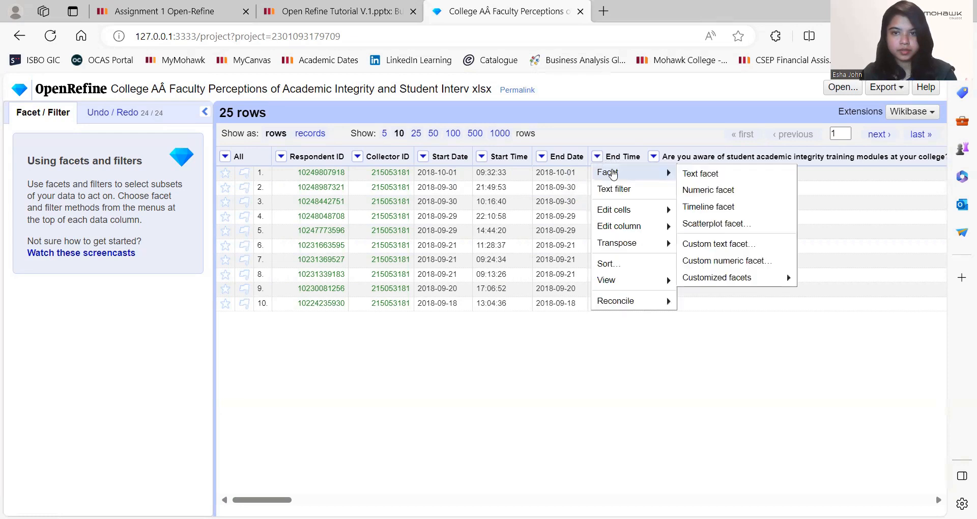
{"action": "left_click", "coordinate": [701, 171]}
{"action": "scroll", "coordinate": [58, 273], "scroll_direction": "down", "scroll_amount": 5}
{"action": "scroll", "coordinate": [58, 273], "scroll_direction": "up", "scroll_amount": 5}
{"action": "left_click", "coordinate": [15, 157]}
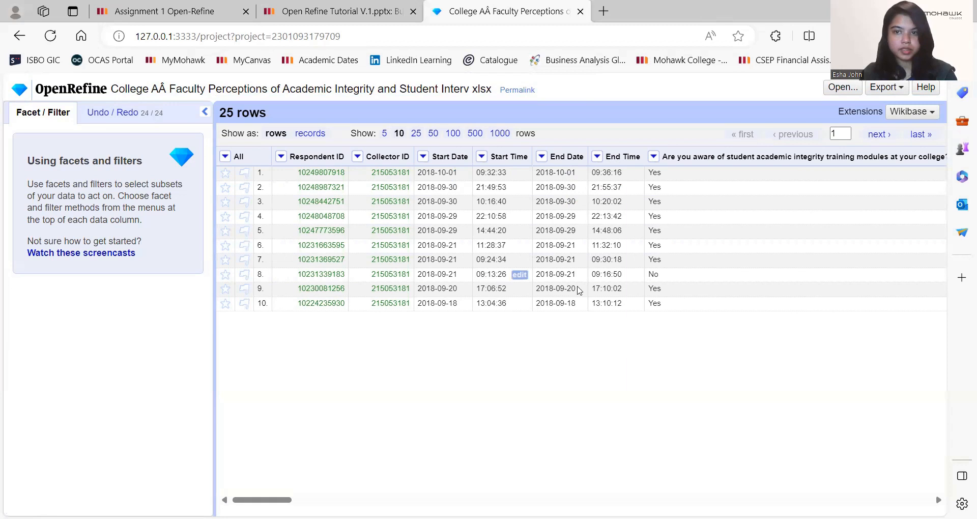
Step: Look over the remaining question columns and export the cleaned dataset as an Excel (.xls) file
{"action": "scroll", "coordinate": [578, 290], "scroll_direction": "right", "scroll_amount": 8}
{"action": "scroll", "coordinate": [578, 290], "scroll_direction": "right", "scroll_amount": 10}
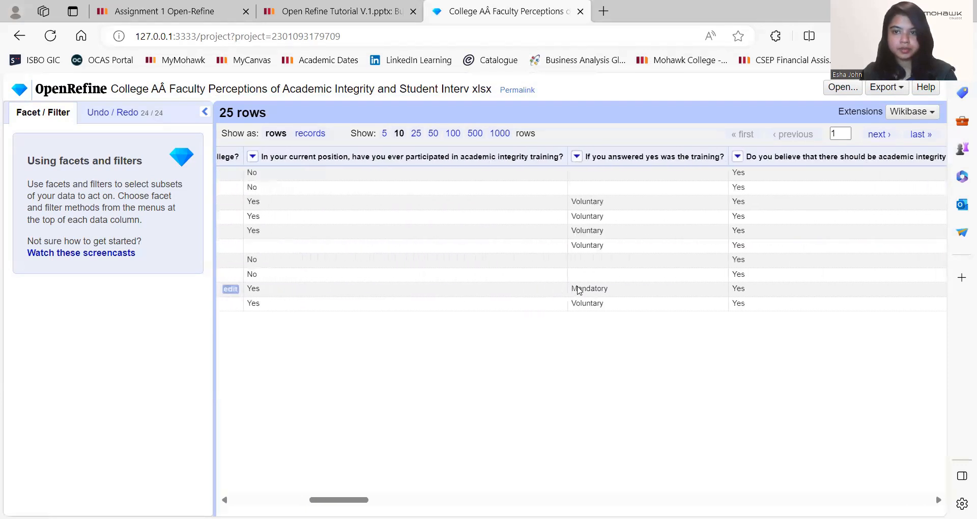
{"action": "scroll", "coordinate": [579, 288], "scroll_direction": "right", "scroll_amount": 10}
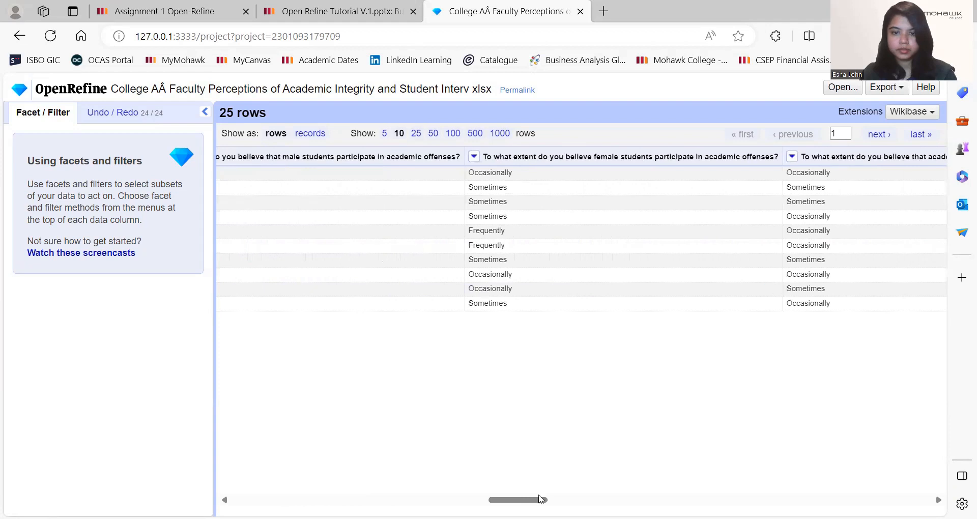
{"action": "left_click_drag", "start_coordinate": [521, 499], "coordinate": [254, 499]}
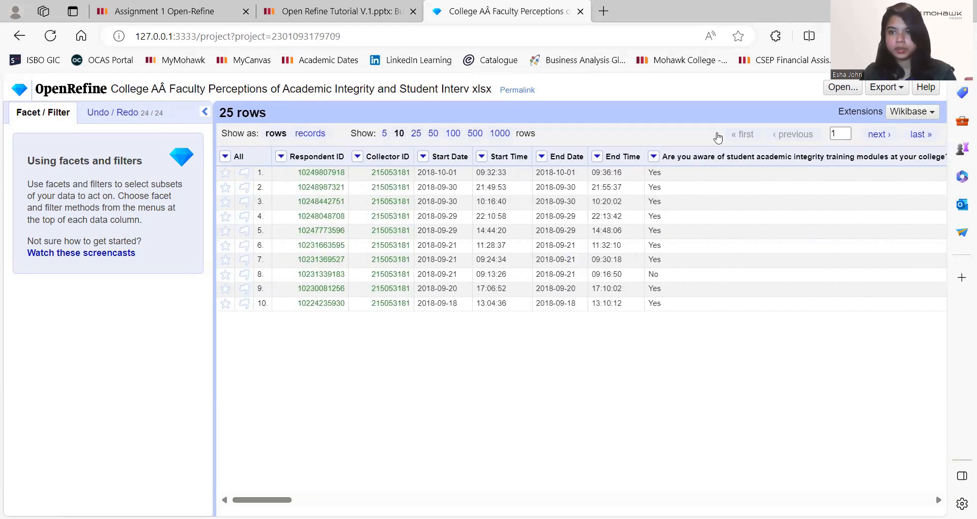
{"action": "left_click", "coordinate": [877, 90]}
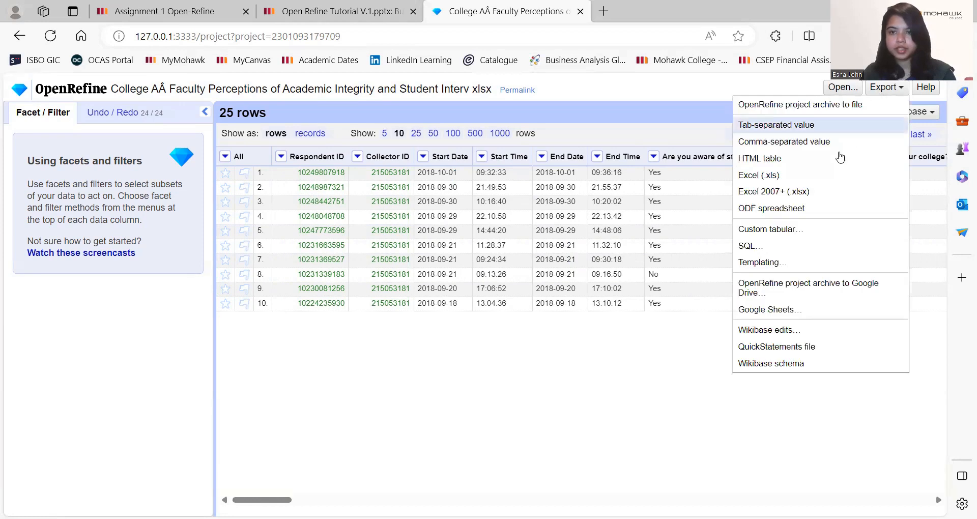
{"action": "left_click", "coordinate": [766, 178]}
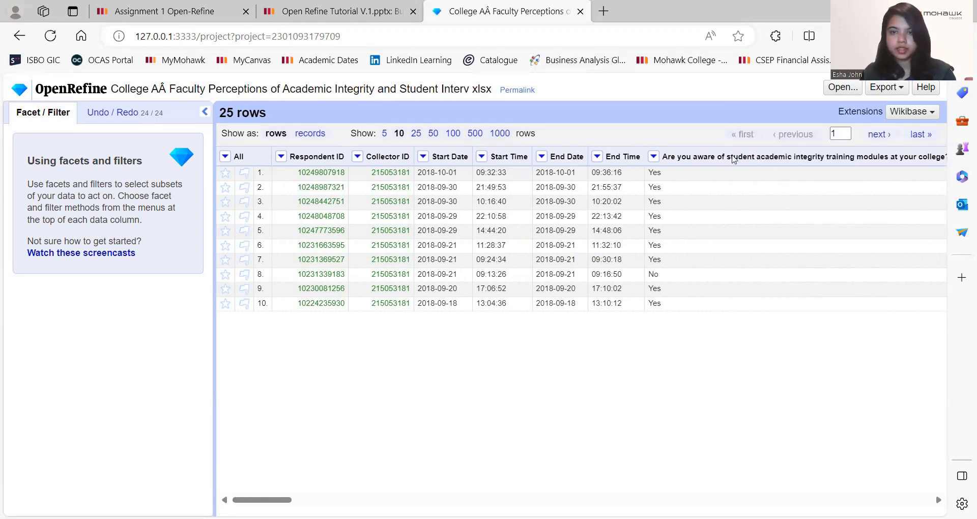